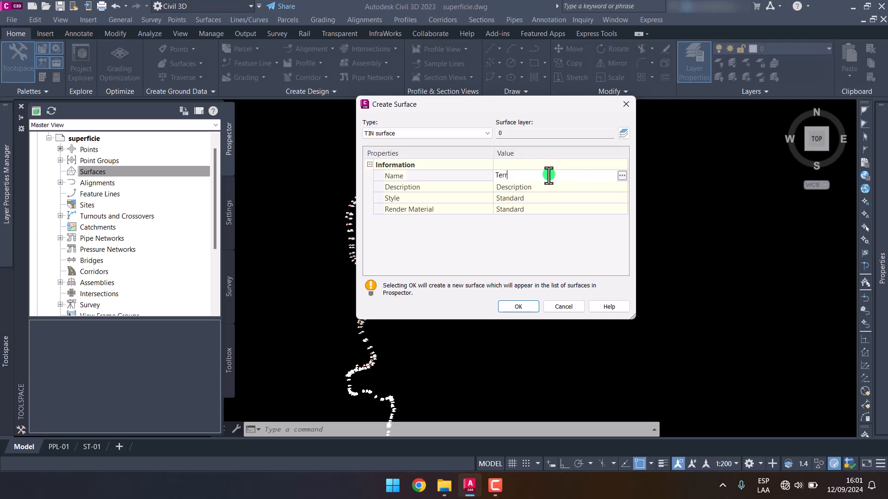
Create a TIN surface named "Terreno natural" with the existing contours style "5. Curvas de Nivel Existe..."
type("eno natural")
left_click(556, 199)
left_click(622, 198)
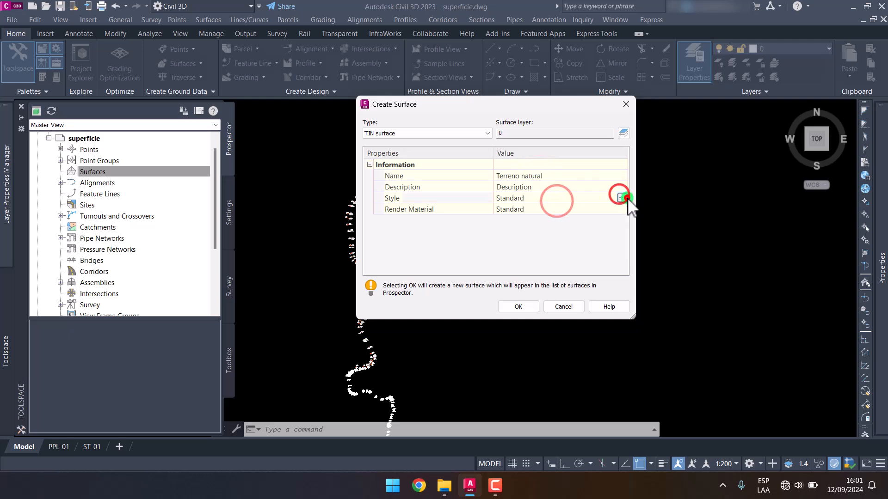
left_click(263, 262)
left_click(258, 271)
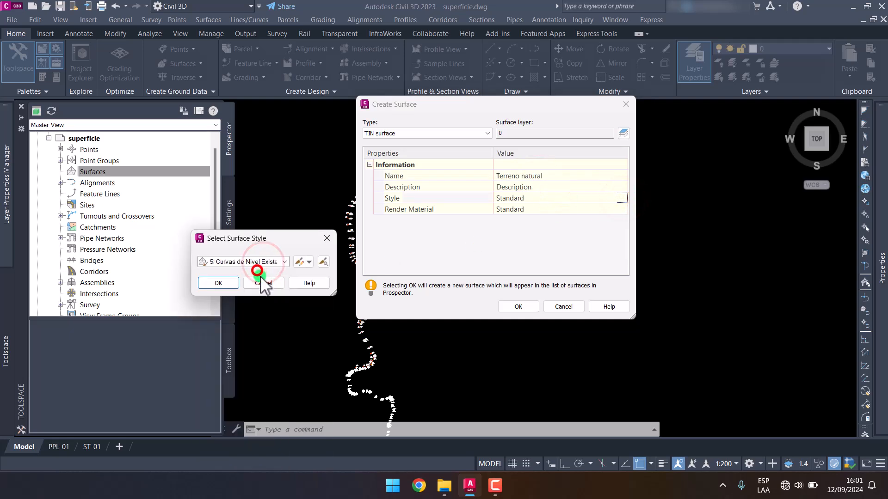
left_click(226, 284)
left_click(518, 306)
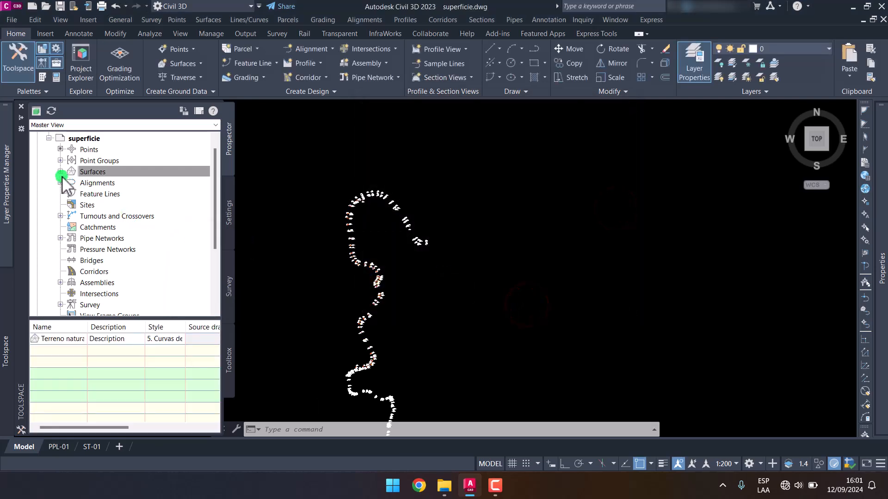
Add a point group to the definition of the Terreno natural surface
left_click(58, 172)
left_click(59, 172)
left_click(72, 183)
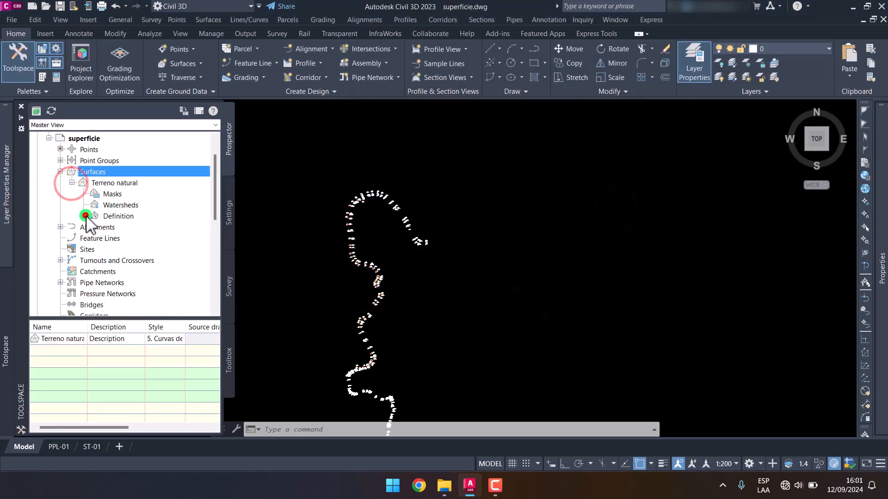
left_click(84, 216)
scroll(127, 235, "down", 1)
left_click(136, 250)
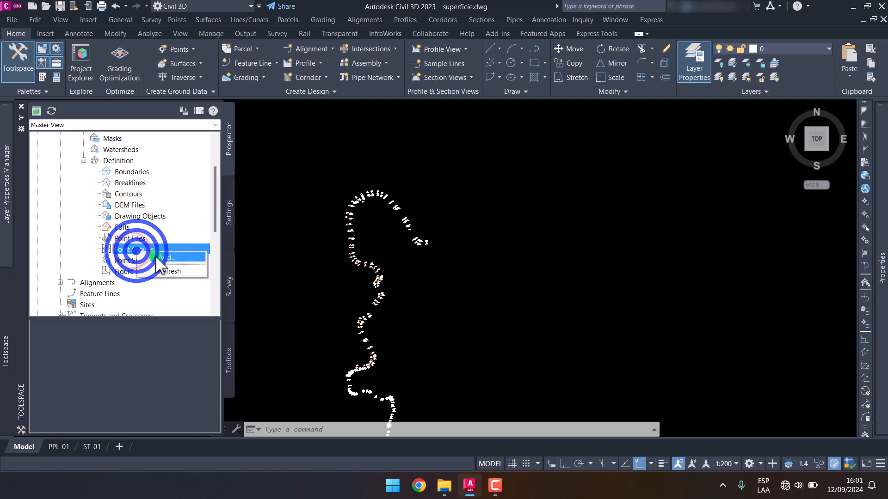
left_click(273, 159)
left_click(356, 223)
left_click(323, 228)
Set both the point style and the point label style of point group Lev01 to <none>
middle_click_drag(372, 215, 525, 139)
scroll(606, 326, "down", 1)
middle_click_drag(627, 376, 563, 317)
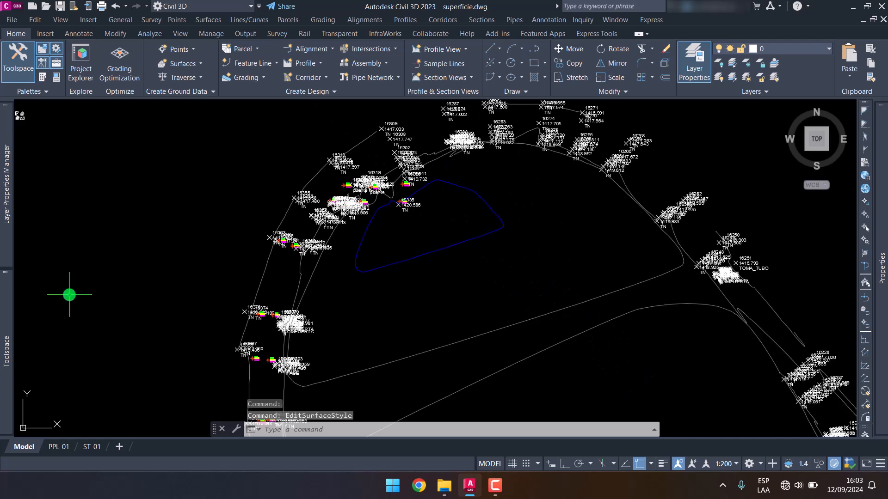
mouse_move(3, 318)
scroll(185, 183, "up", 2)
left_click(70, 193)
left_click(60, 171)
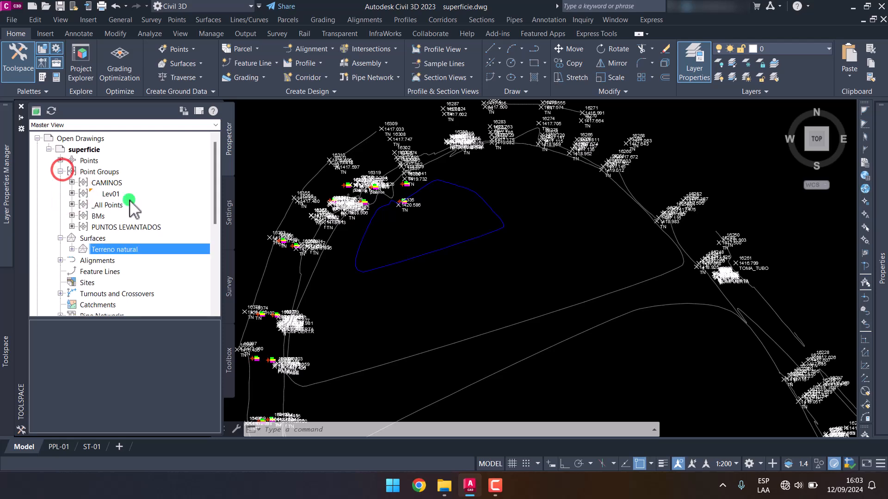
left_click(119, 193)
right_click(119, 193)
left_click(158, 192)
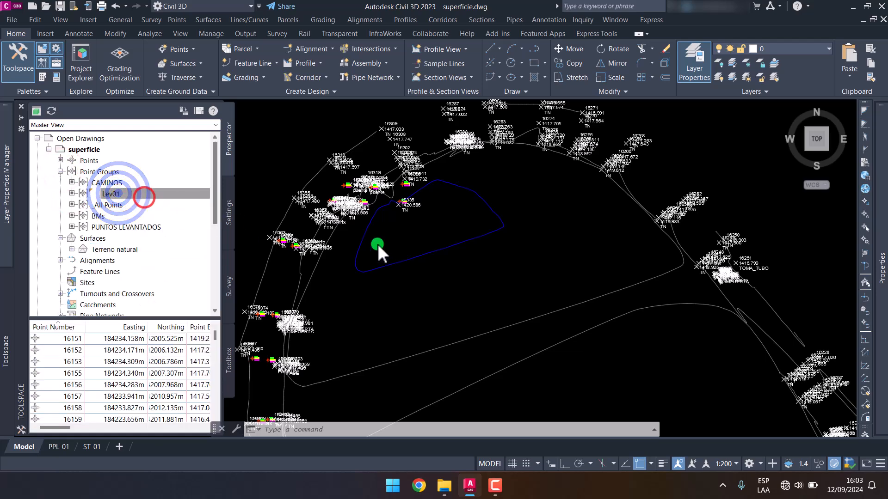
left_click(481, 227)
left_click(493, 247)
left_click(481, 255)
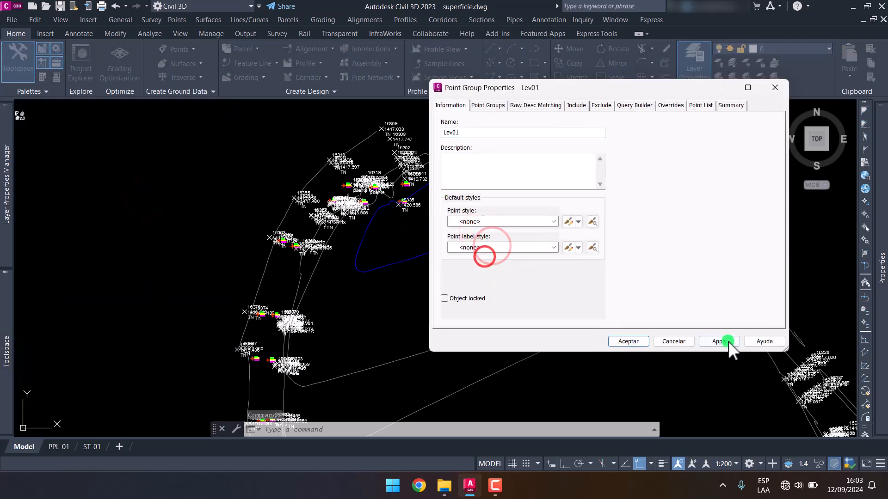
left_click(719, 341)
left_click(628, 341)
Start a polyline at CAMINO point 16334 and run it through the inner road-edge points 16331 and 16367
scroll(365, 188, "up", 4)
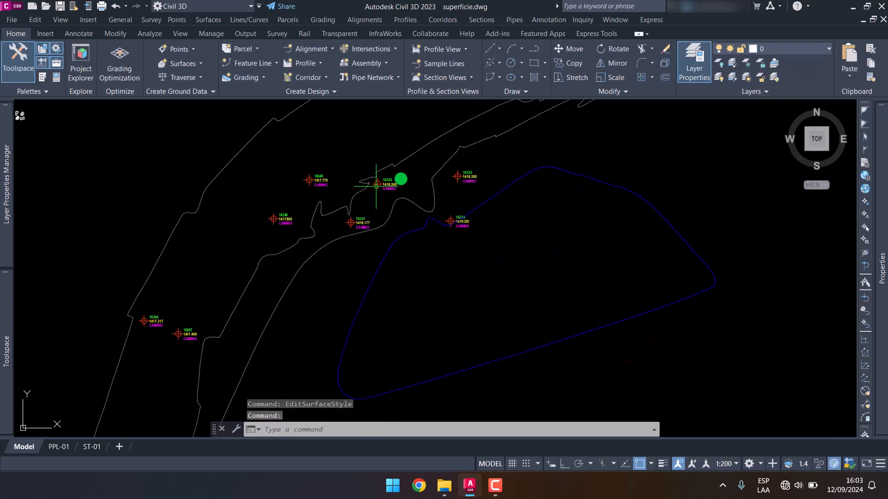
scroll(370, 191, "down", 3)
scroll(391, 240, "up", 5)
type("pl")
key("Return")
scroll(386, 258, "down", 4)
scroll(405, 187, "up", 6)
left_click(446, 194)
left_click(349, 202)
middle_click_drag(212, 418, 262, 207)
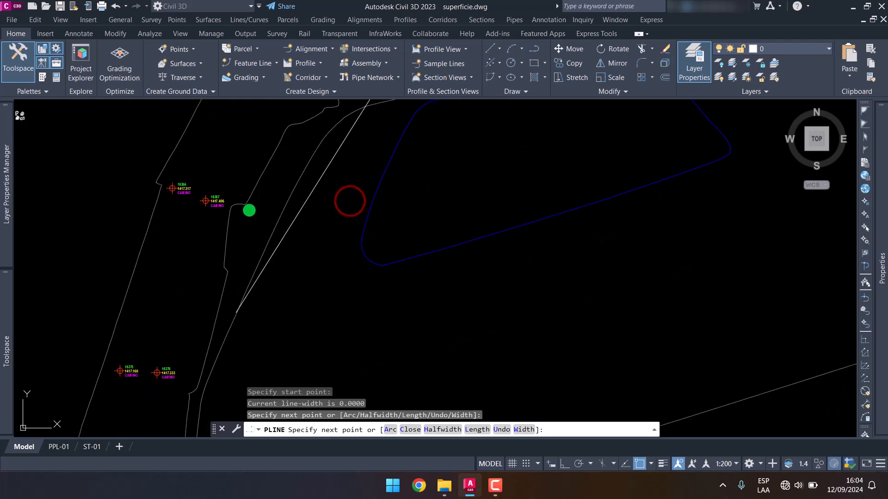
left_click(206, 205)
Continue the polyline south along the straight stretch of road, snapping to each inner-side CAMINO point
scroll(217, 188, "down", 4)
left_click(195, 261)
left_click(192, 307)
middle_click_drag(195, 329, 190, 225)
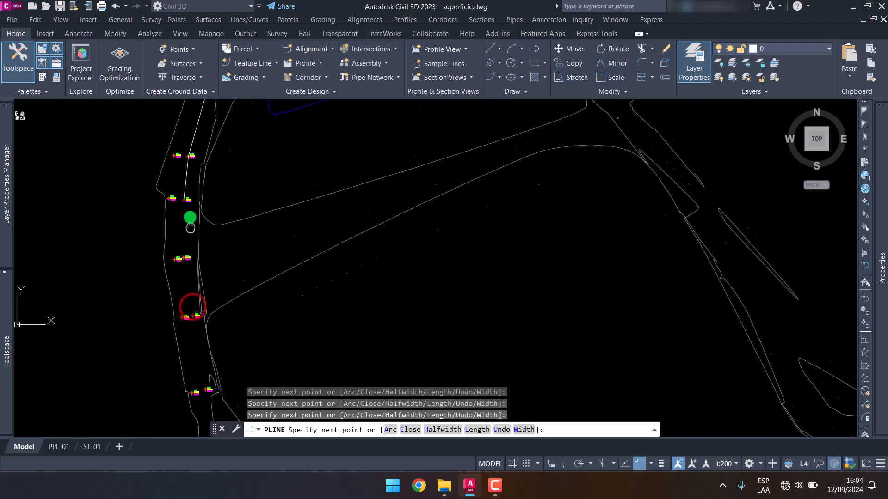
middle_click_drag(193, 256, 189, 210)
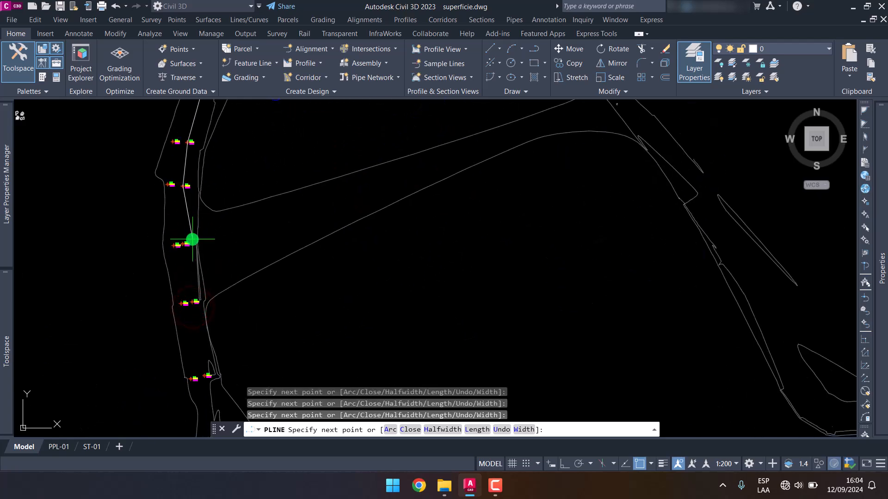
left_click(194, 299)
scroll(193, 299, "up", 3)
middle_click_drag(185, 252, 185, 303)
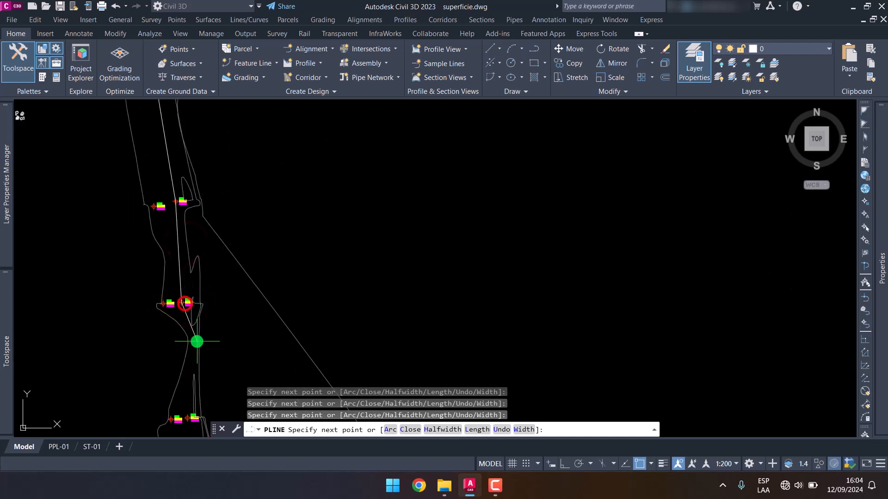
middle_click_drag(197, 342, 212, 182)
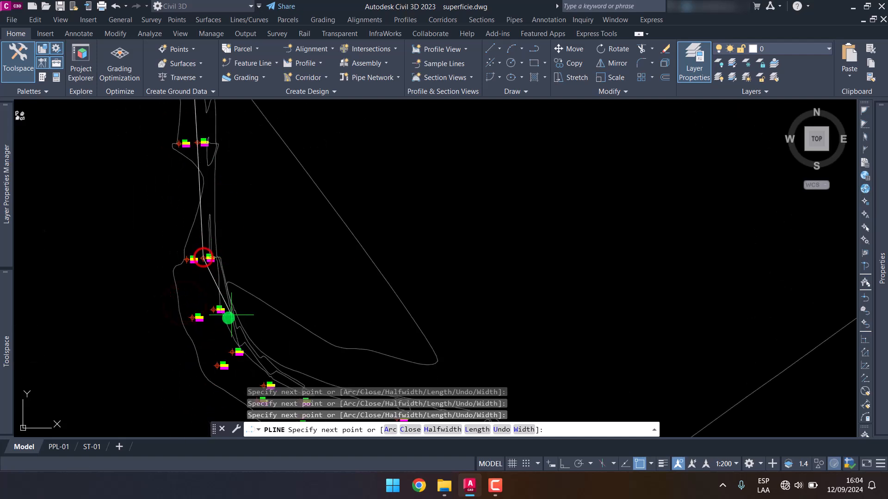
Extend the polyline around the southeast bend through the inner-side CAMINO points
middle_click_drag(251, 323, 200, 208)
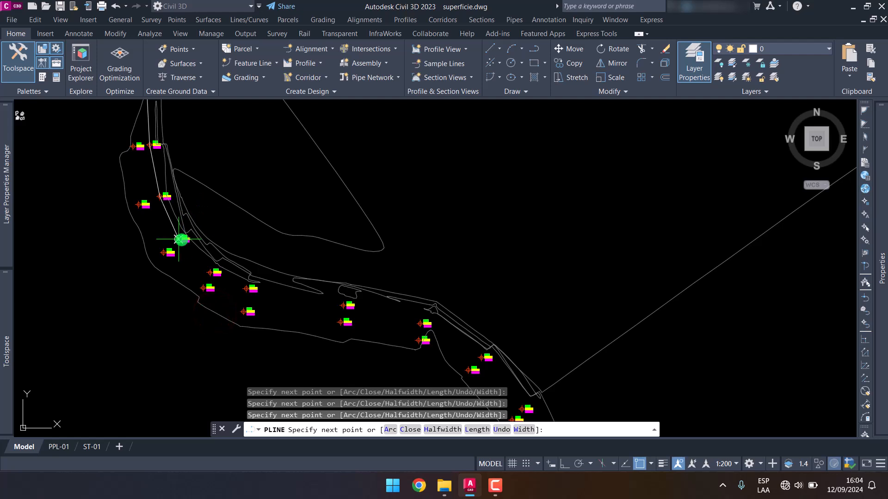
left_click(249, 288)
left_click(348, 305)
left_click(482, 357)
middle_click_drag(481, 357, 407, 197)
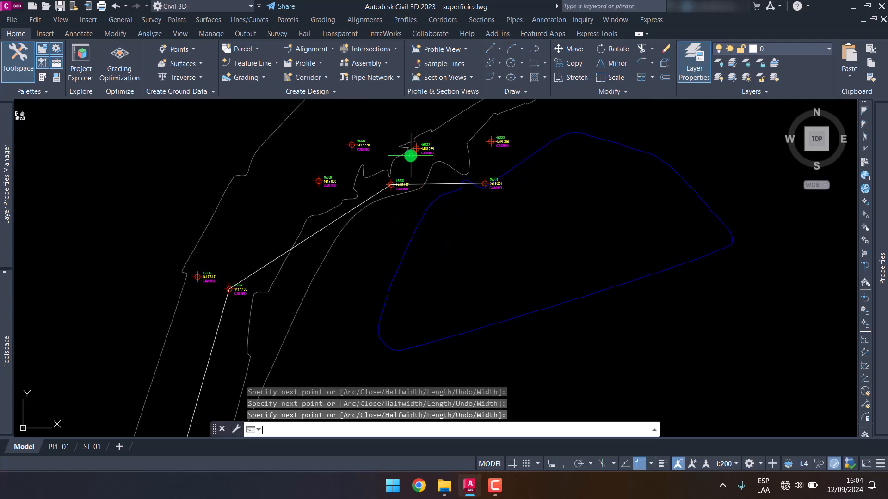
Draw a second polyline along the outer road edge through its CAMINO points, starting at point 16333
key("Return")
key("Return")
left_click(492, 142)
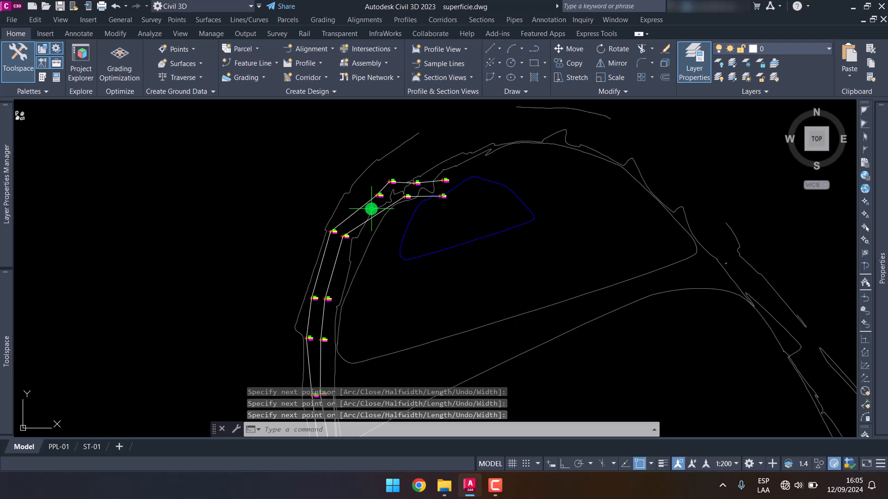
Create a centerline alignment from the inner road-edge polyline, adding curves between tangents with a 200 m default radius
scroll(326, 120, "down", 3)
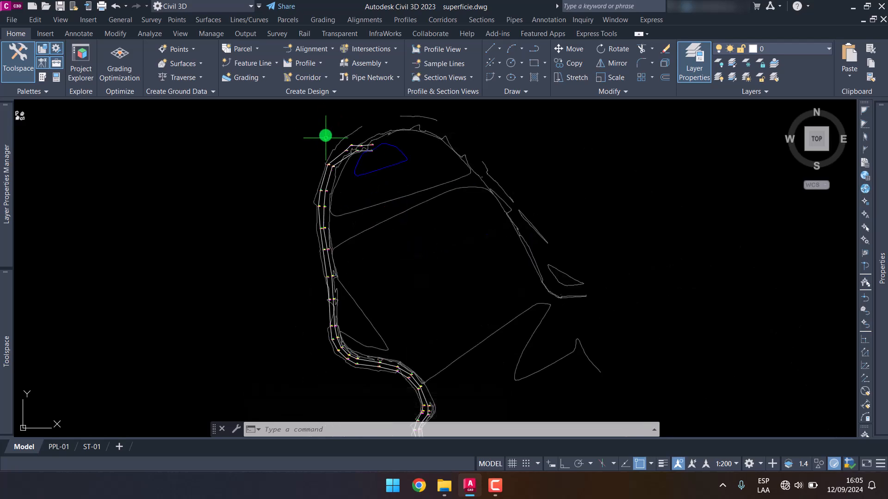
left_click(320, 54)
left_click(389, 147)
scroll(300, 208, "up", 4)
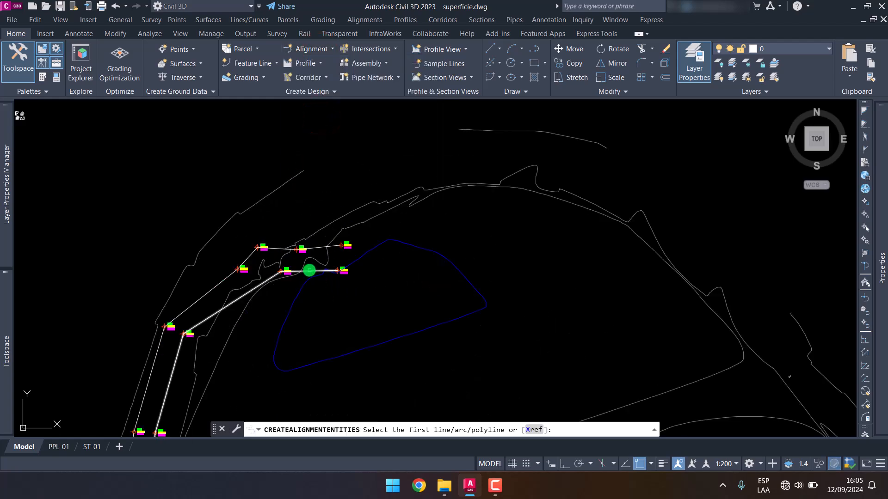
left_click(309, 270)
right_click(311, 202)
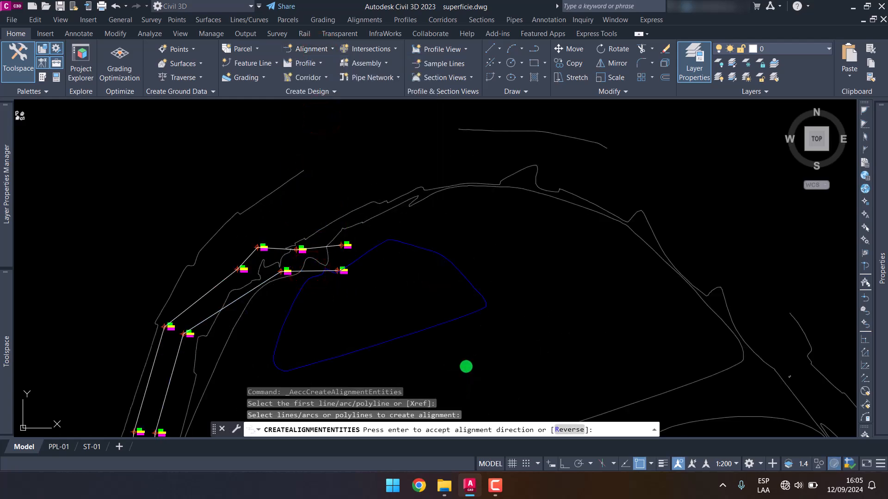
right_click(466, 367)
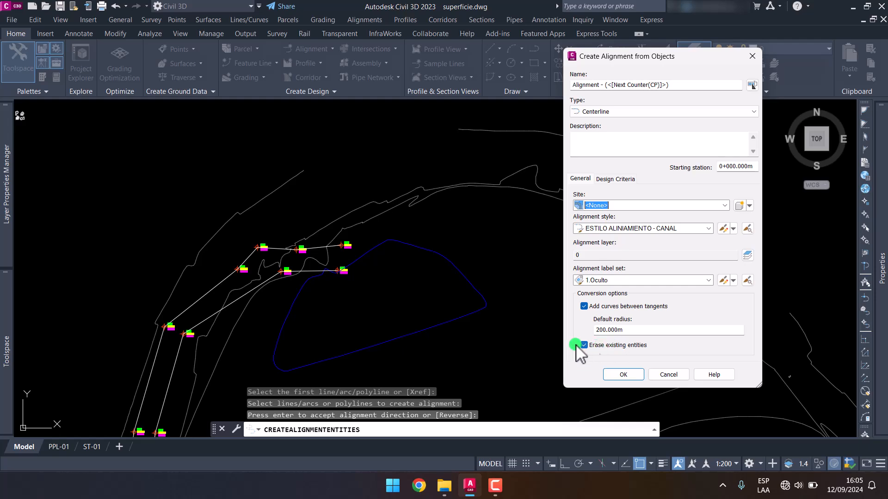
left_click(623, 374)
Create a surface profile of Terreno natural along the new alignment and place its profile view in the drawing
scroll(271, 240, "down", 4)
left_click(319, 64)
left_click(319, 78)
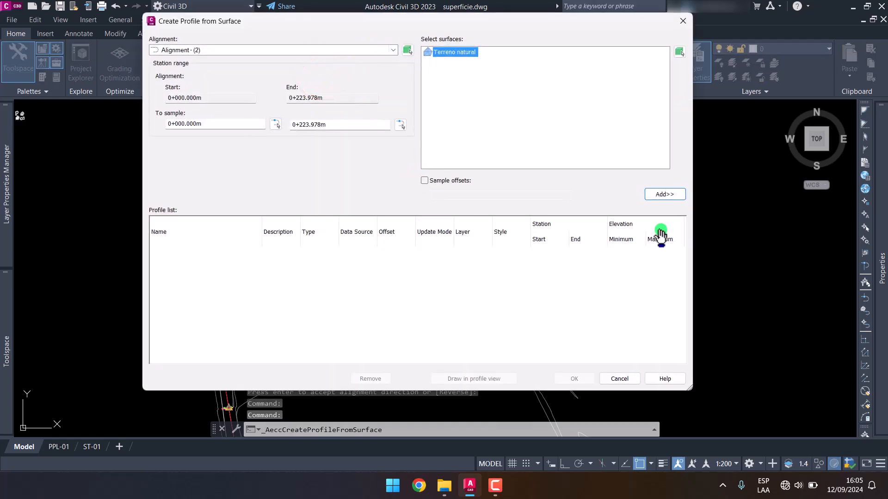
left_click(664, 194)
left_click(460, 380)
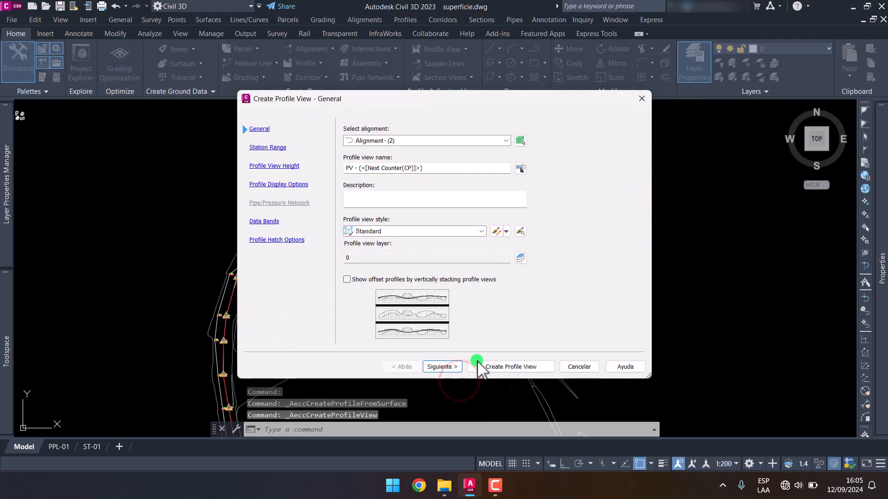
left_click(510, 366)
scroll(182, 250, "down", 7)
left_click(405, 232)
Change the profile view's object style to "1.Perfil Longitudinal 1H:10V Carreterra"
scroll(500, 199, "down", 4)
scroll(501, 198, "up", 5)
left_click(512, 190)
right_click(436, 184)
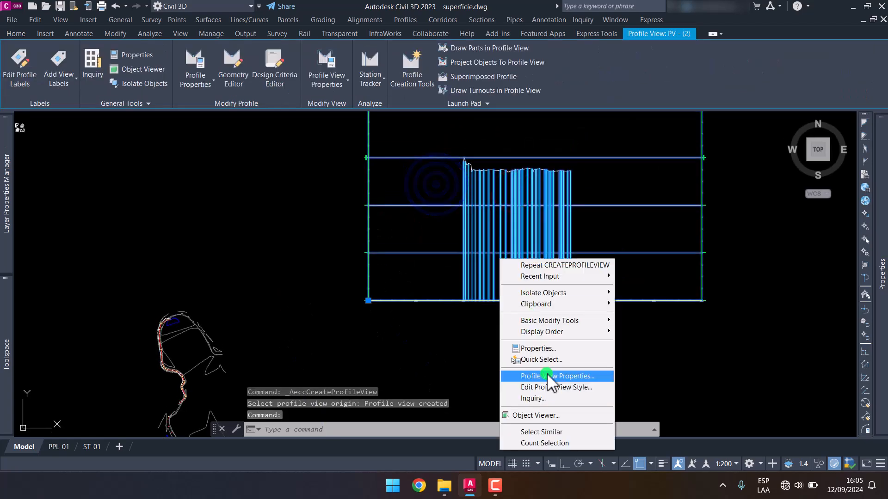
left_click(547, 373)
left_click(478, 219)
left_click(526, 230)
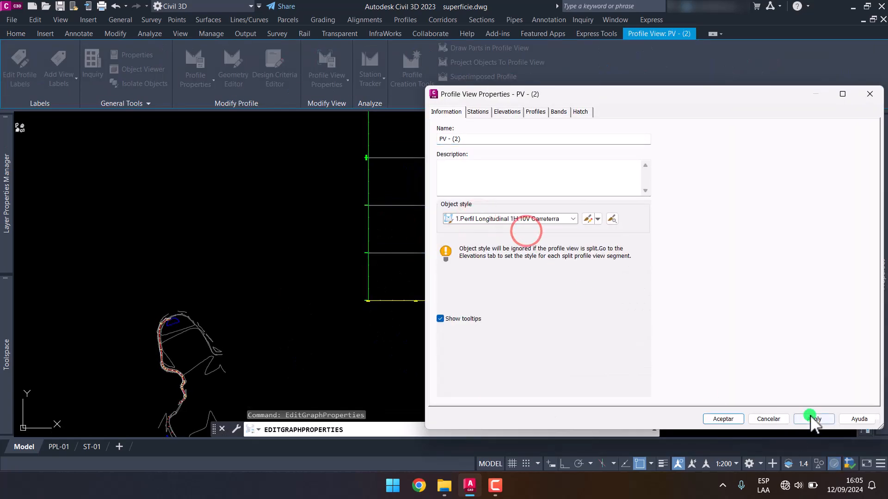
left_click(722, 418)
scroll(296, 226, "up", 8)
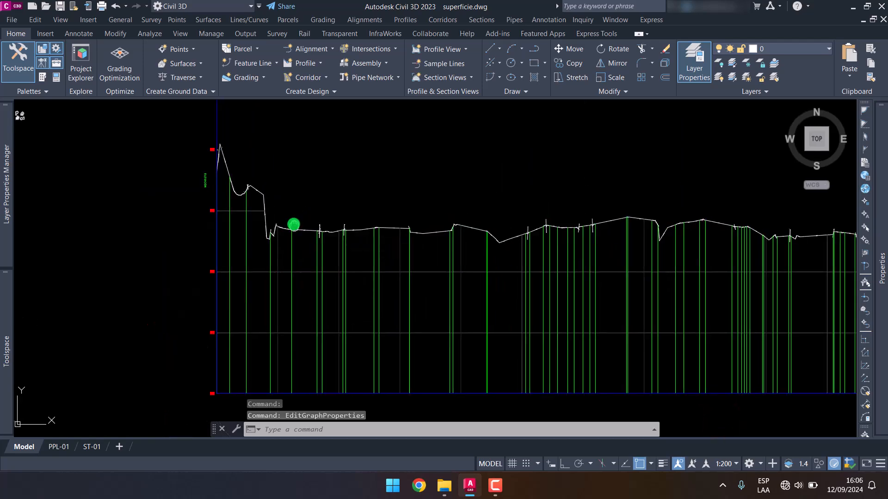
Send the alignment to the back of the display order and check that the underlying polyline can be selected
scroll(293, 226, "down", 2)
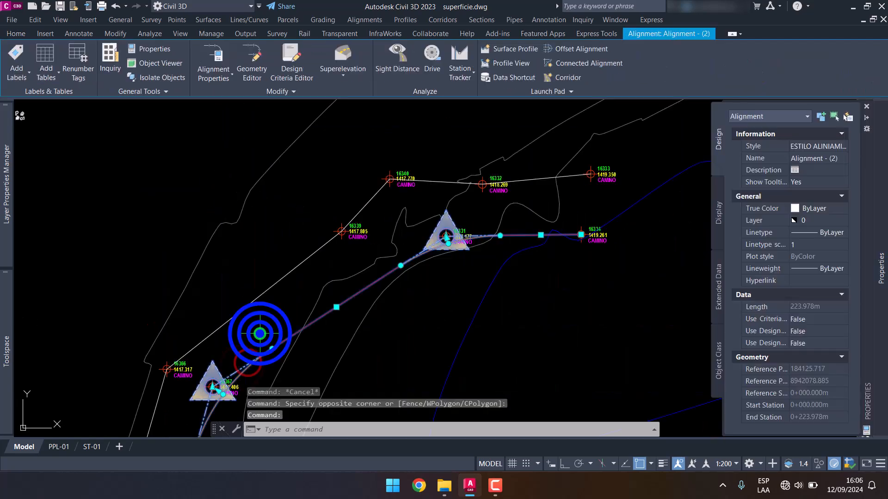
right_click(260, 333)
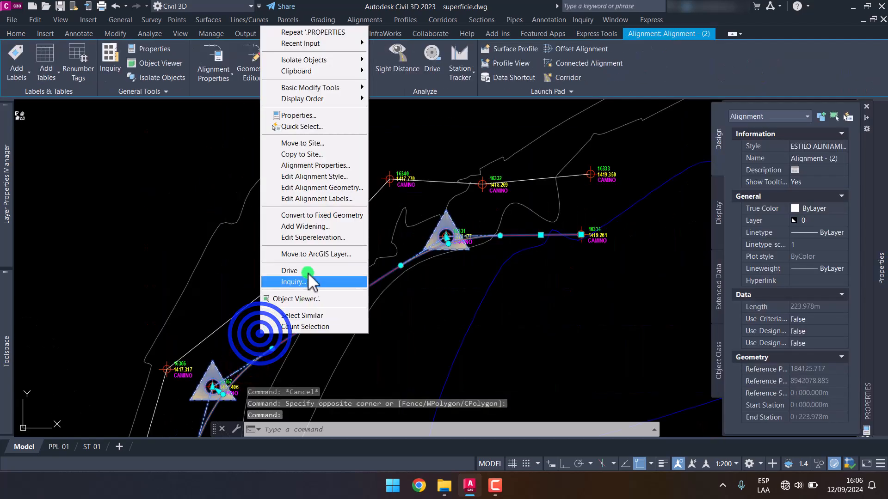
mouse_move(338, 98)
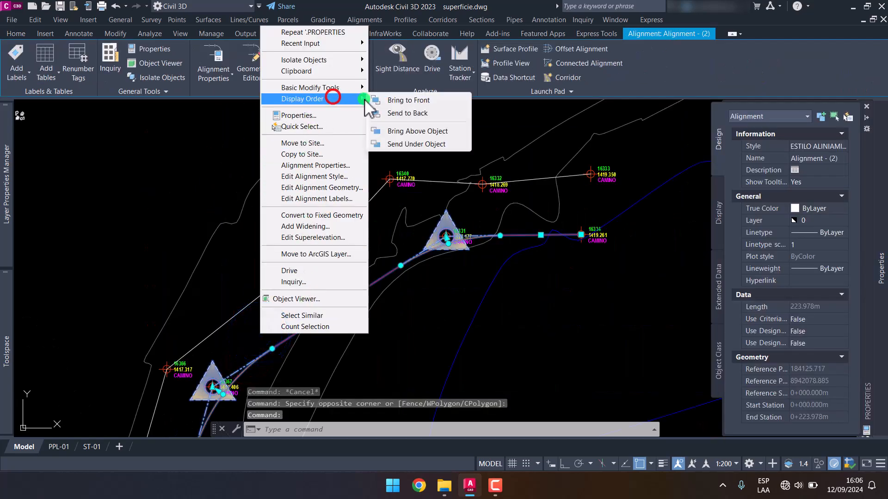
left_click(388, 115)
key("Escape")
left_click(432, 198)
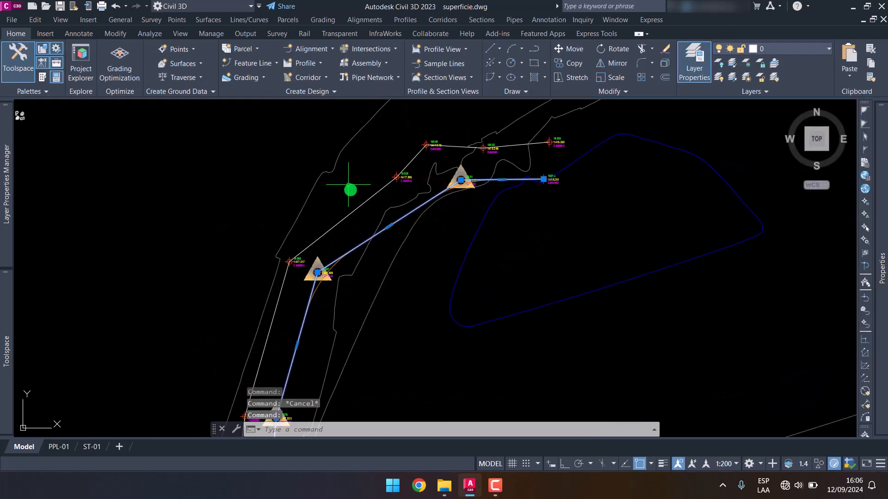
left_click(360, 202)
key("Escape")
Draw a single-segment polyline crossing both road edges near the northern end of the road
scroll(349, 220, "down", 10)
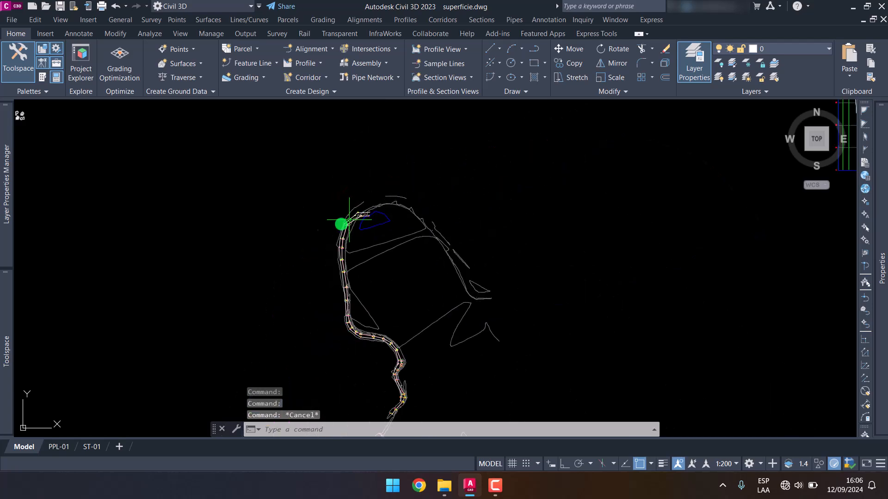
type("pl")
key("Return")
scroll(340, 222, "up", 6)
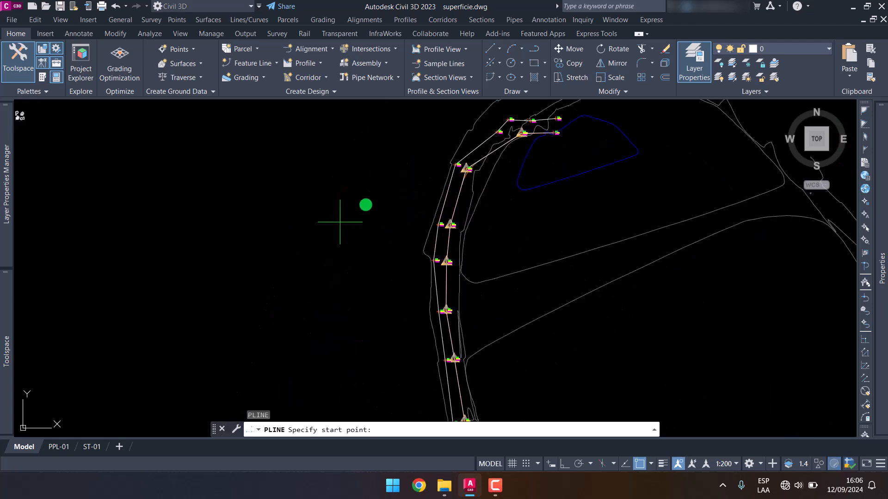
left_click(400, 181)
left_click(578, 224)
key("Escape")
Create a quick profile of Terreno natural along the short cross polyline, using the 1.Perfil Longitudinal 1H:10V Carreterra view style, and place its view
left_click(535, 214)
scroll(328, 219, "down", 10)
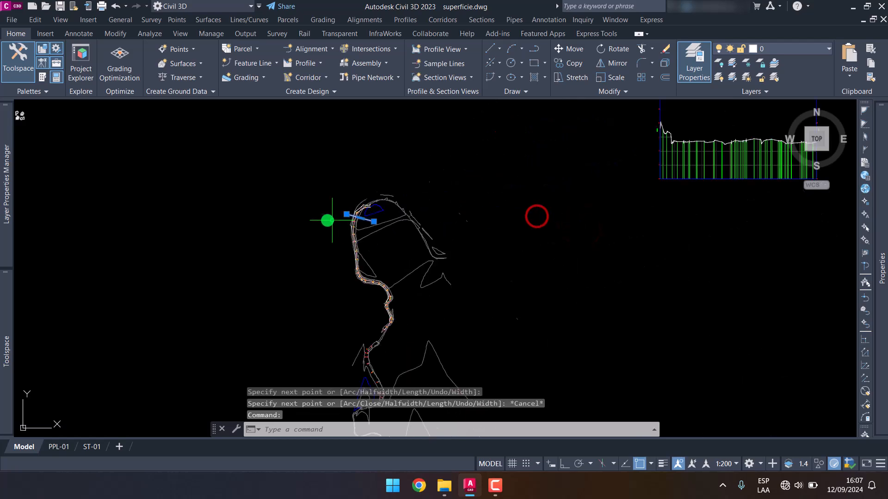
right_click(428, 194)
left_click(475, 310)
left_click(392, 272)
left_click(391, 280)
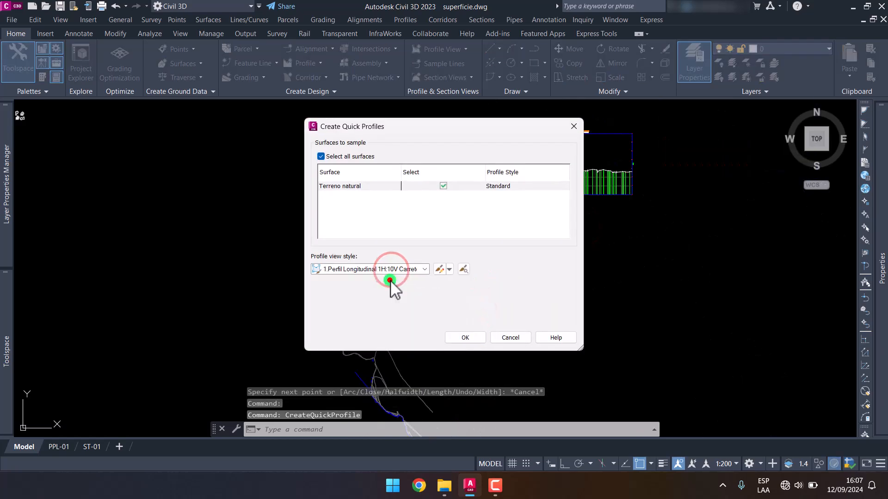
left_click(464, 337)
left_click(547, 272)
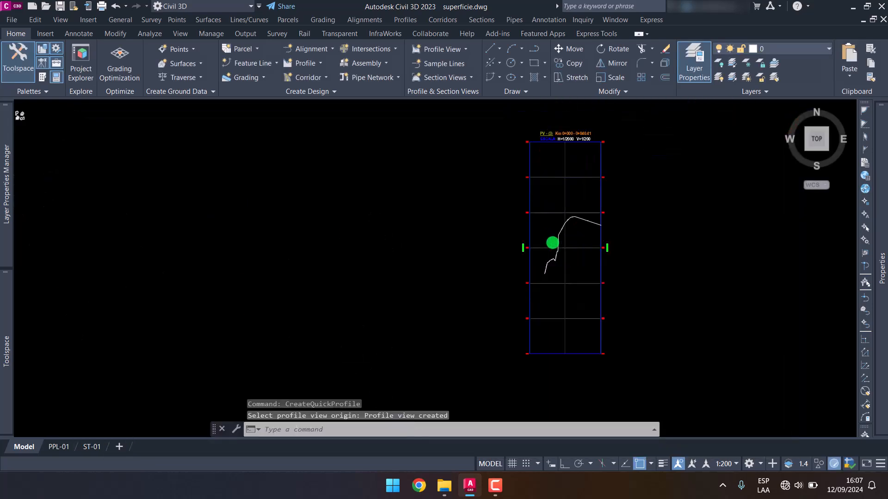
Shift the short cross polyline southward along the road and realign it to cross both road edges nearly horizontally
scroll(550, 273, "down", 2)
middle_click_drag(302, 276, 486, 304)
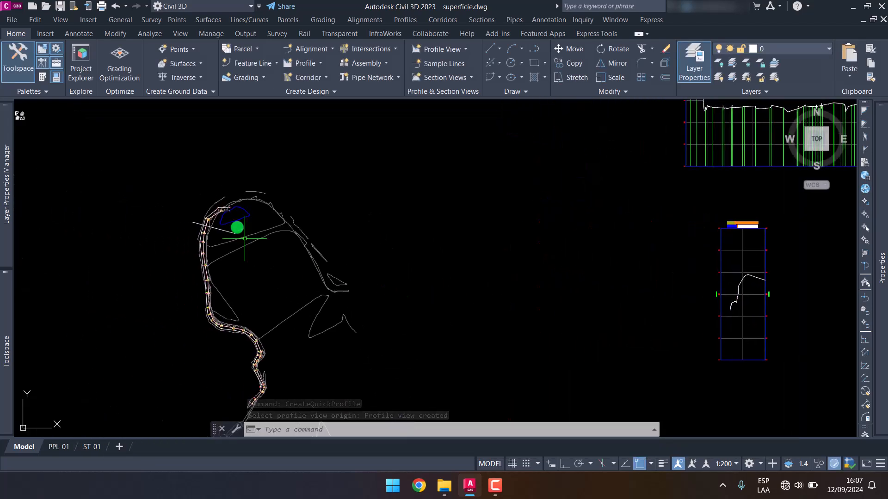
left_click(219, 228)
left_click(210, 229)
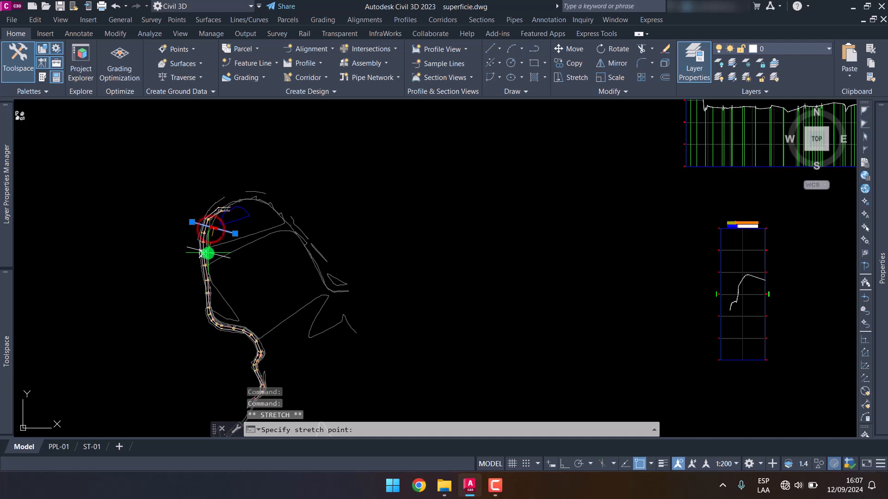
left_click(204, 240)
scroll(181, 235, "up", 2)
left_click(183, 235)
left_click(200, 250)
scroll(189, 238, "down", 2)
left_click(519, 258)
left_click(546, 287)
key("Escape")
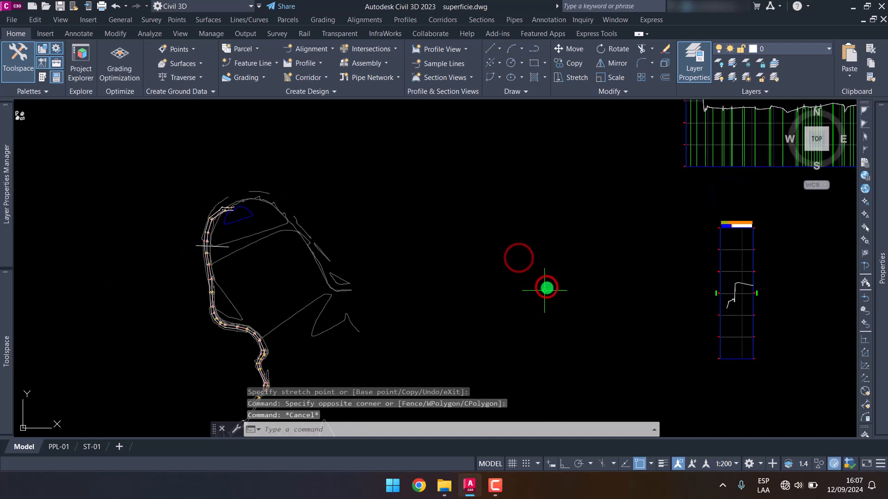
Turn on the Triangles component in the Terreno natural surface's style and apply it
scroll(217, 237, "up", 3)
left_click(273, 214)
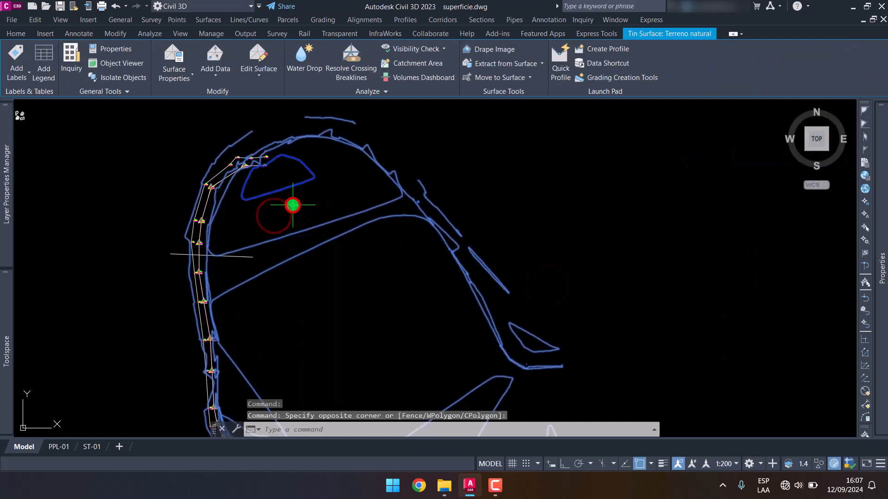
right_click(292, 204)
left_click(358, 351)
left_click(603, 242)
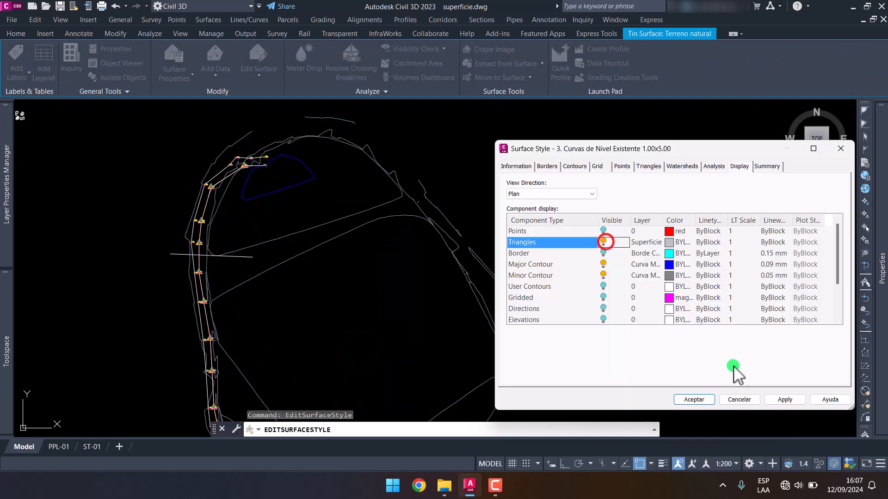
left_click(777, 399)
left_click(694, 400)
key("Escape")
Examine how the surface triangles cross the road edges between the survey points along the northern road and its curve
scroll(229, 191, "up", 5)
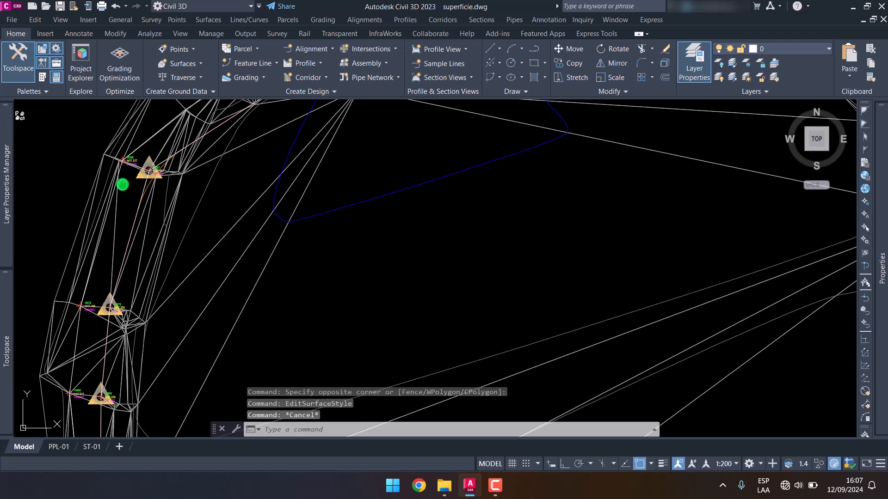
middle_click_drag(122, 184, 240, 149)
scroll(212, 206, "up", 6)
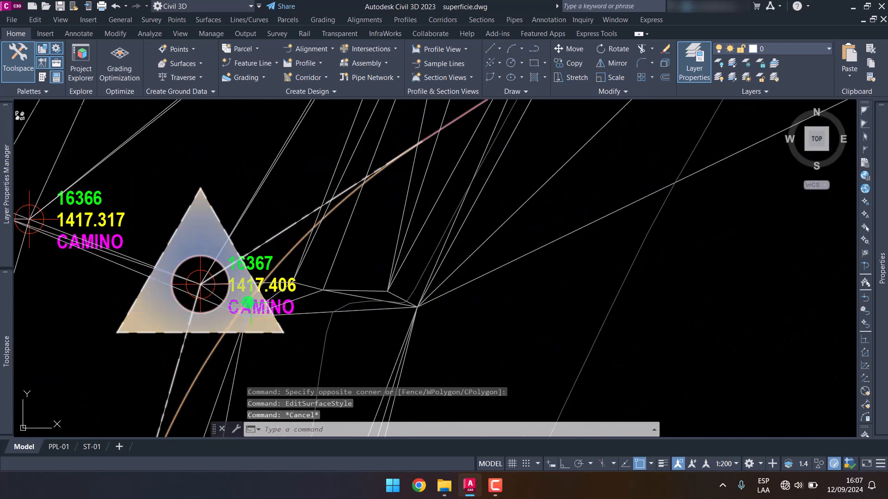
scroll(252, 305, "down", 5)
middle_click_drag(234, 296, 199, 352)
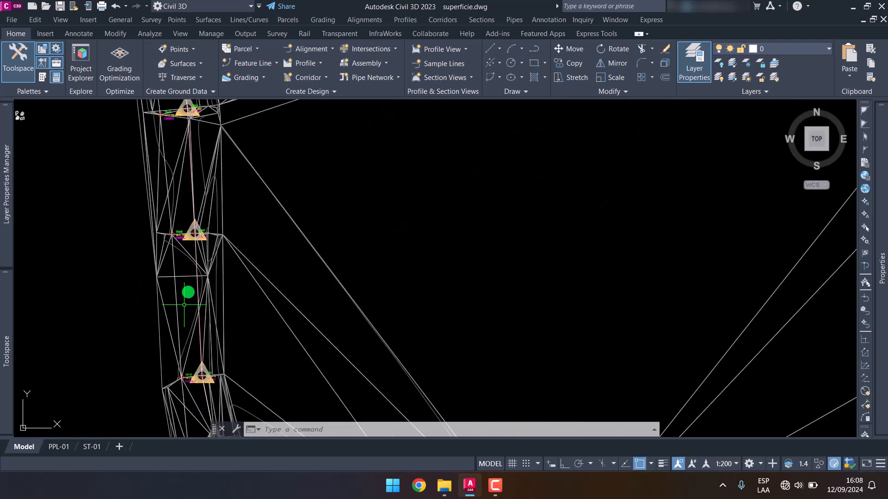
scroll(202, 245, "up", 5)
middle_click_drag(201, 272, 210, 311)
scroll(175, 271, "down", 2)
middle_click_drag(174, 272, 198, 354)
scroll(259, 238, "down", 2)
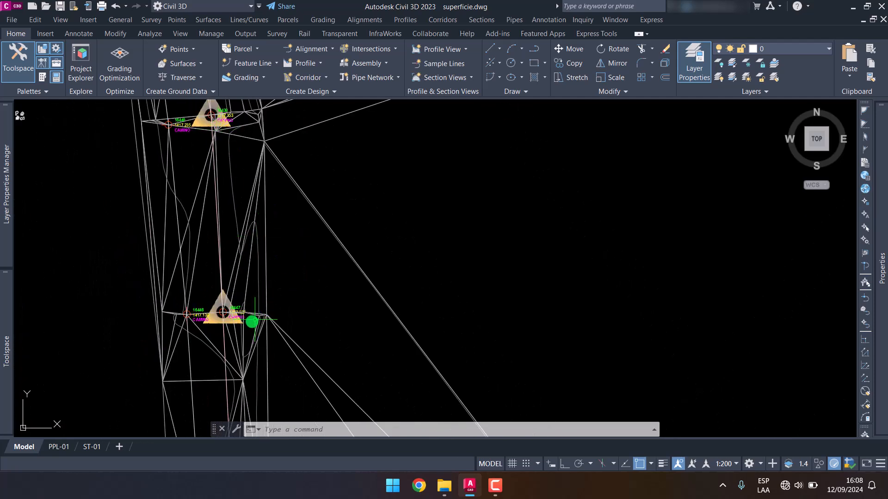
scroll(222, 305, "down", 3)
middle_click_drag(202, 297, 202, 284)
scroll(202, 279, "up", 3)
scroll(208, 270, "down", 2)
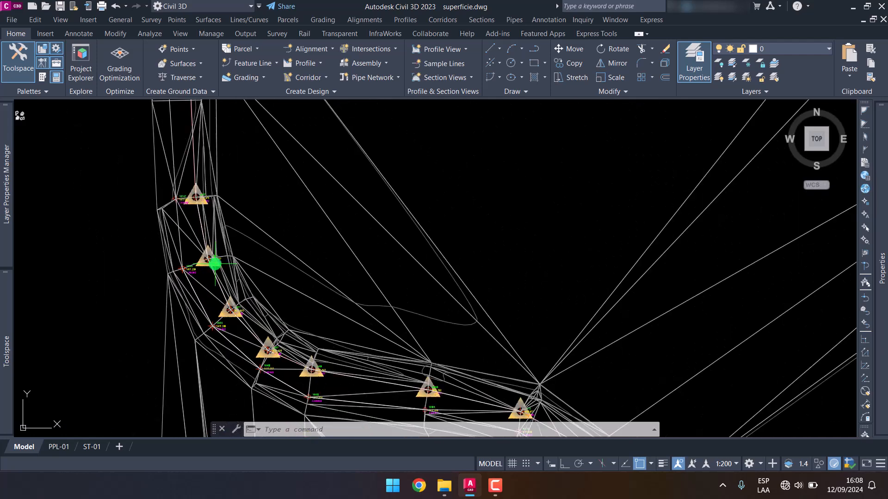
scroll(314, 220, "down", 3)
Set up a new Standard breakline set with the description br01 in the Terreno natural surface definition
mouse_move(315, 220)
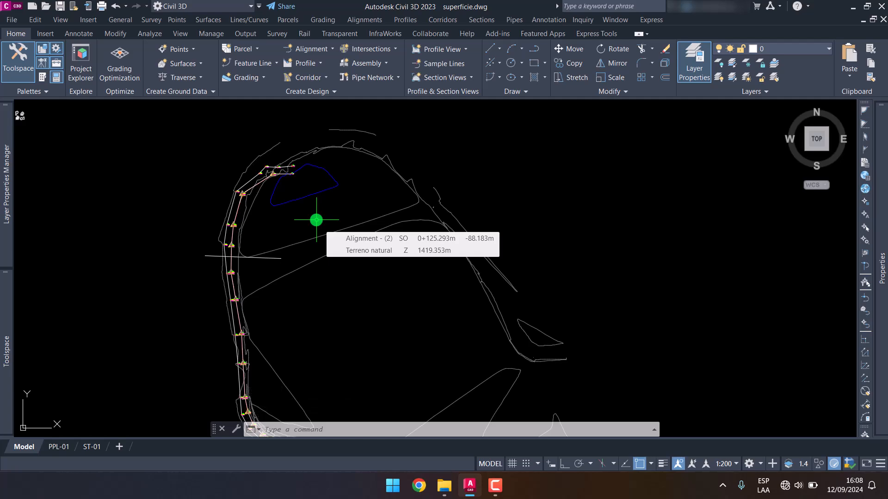
scroll(293, 198, "up", 5)
scroll(297, 196, "down", 3)
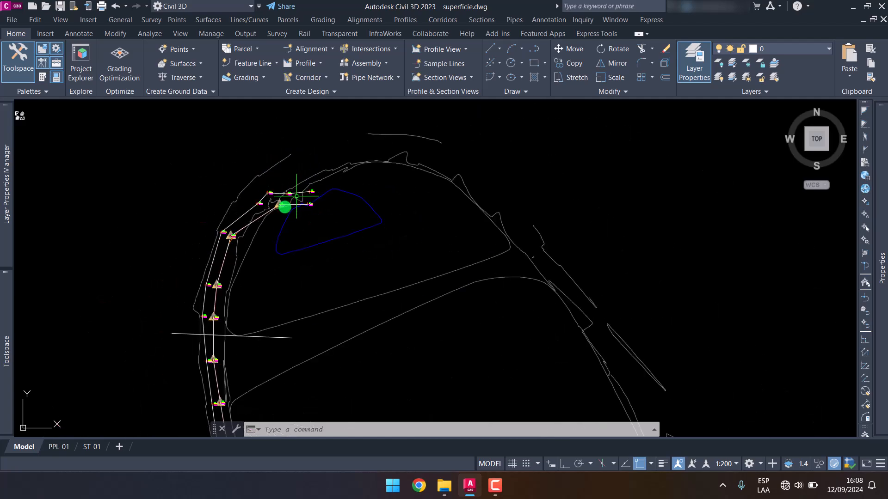
mouse_move(10, 342)
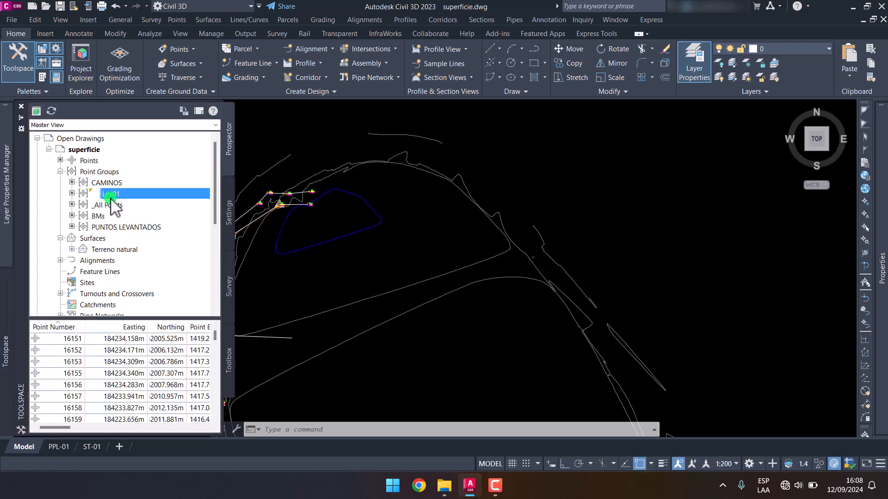
left_click(115, 250)
left_click(73, 249)
left_click(83, 283)
left_click(130, 216)
right_click(117, 213)
left_click(136, 218)
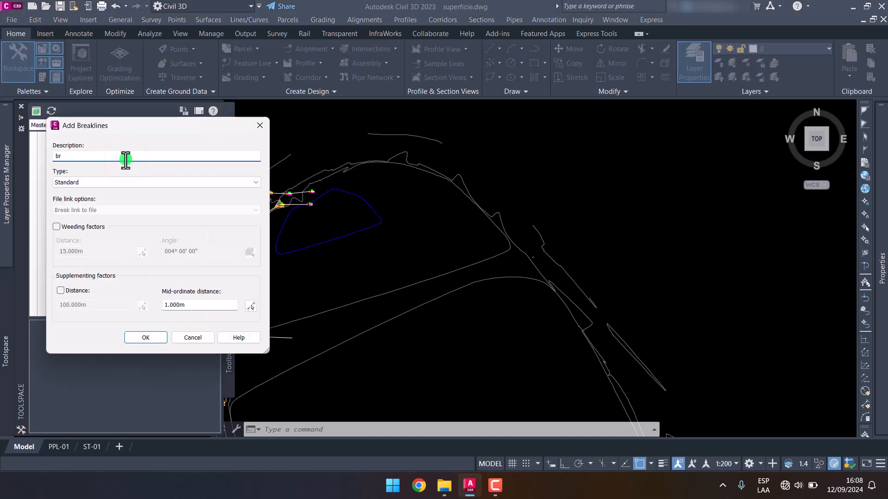
left_click(112, 183)
left_click(84, 198)
left_click(139, 337)
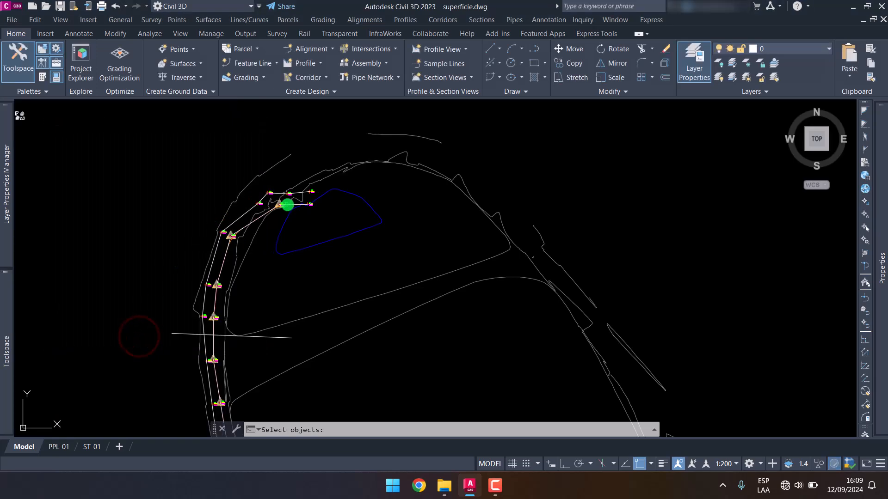
Assign the eastern road-edge polyline to the breakline set
scroll(286, 203, "up", 5)
left_click(245, 198)
scroll(273, 184, "down", 4)
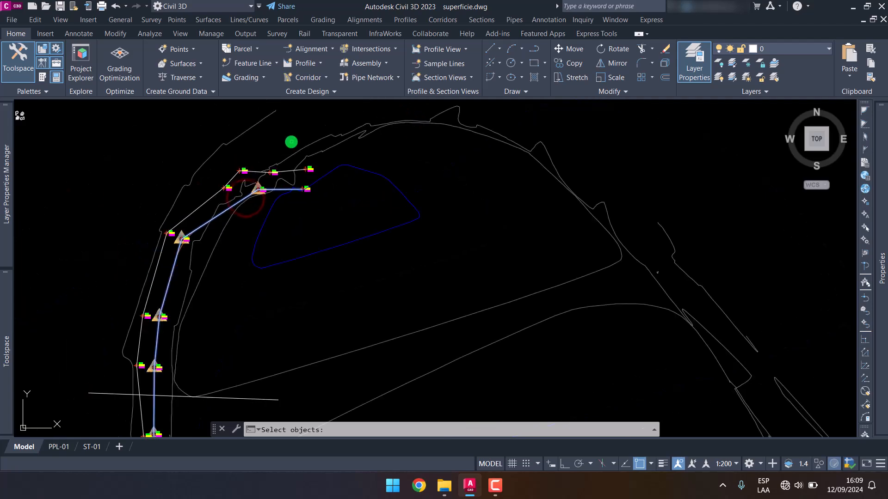
key("Return")
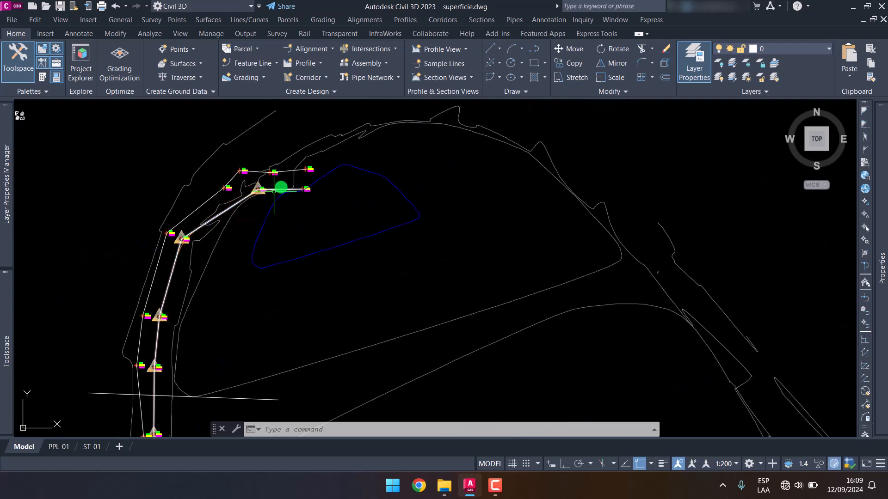
Examine the longitudinal profile and the short cross profile for the effect of the road-edge breakline
scroll(202, 214, "down", 10)
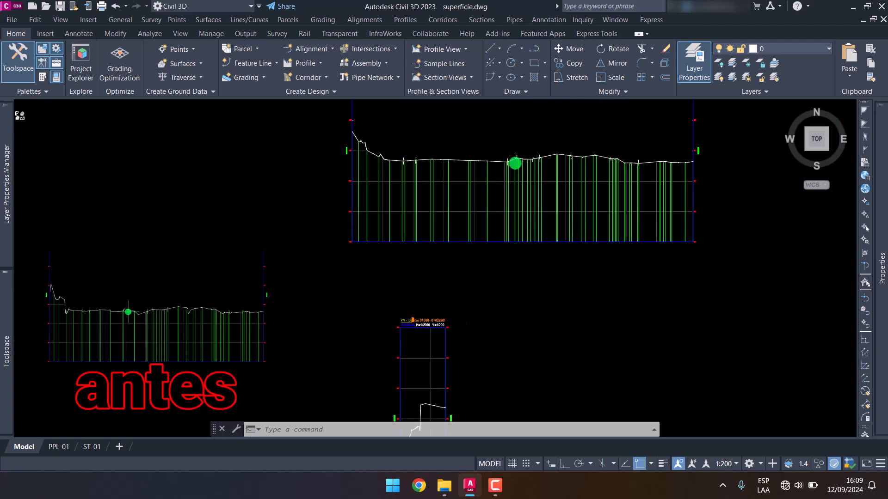
scroll(515, 163, "up", 2)
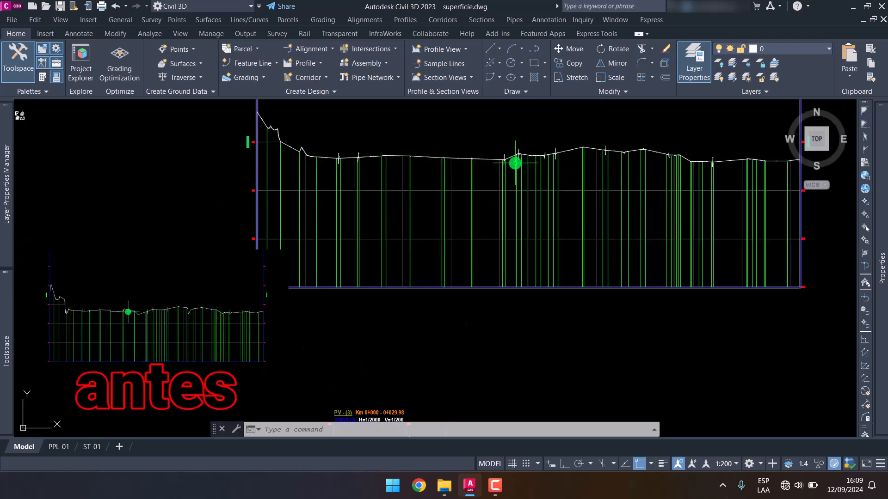
scroll(342, 146, "up", 4)
scroll(295, 179, "down", 2)
middle_click_drag(295, 180, 245, 185)
scroll(244, 185, "down", 4)
scroll(340, 179, "up", 3)
scroll(608, 204, "down", 1)
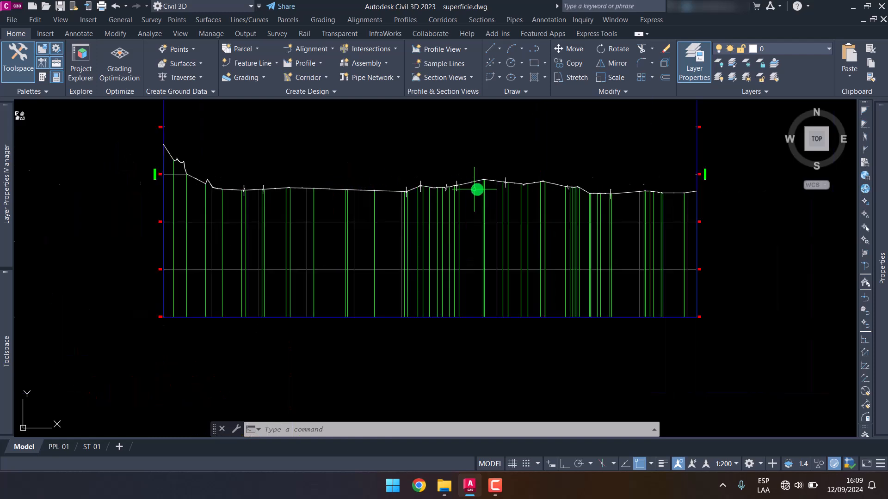
scroll(449, 174, "down", 4)
key("Escape")
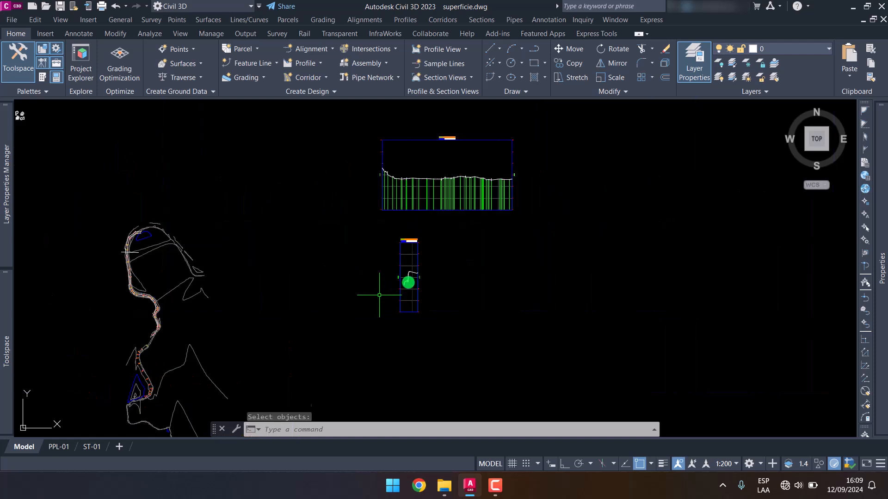
scroll(402, 276, "up", 5)
scroll(420, 236, "down", 6)
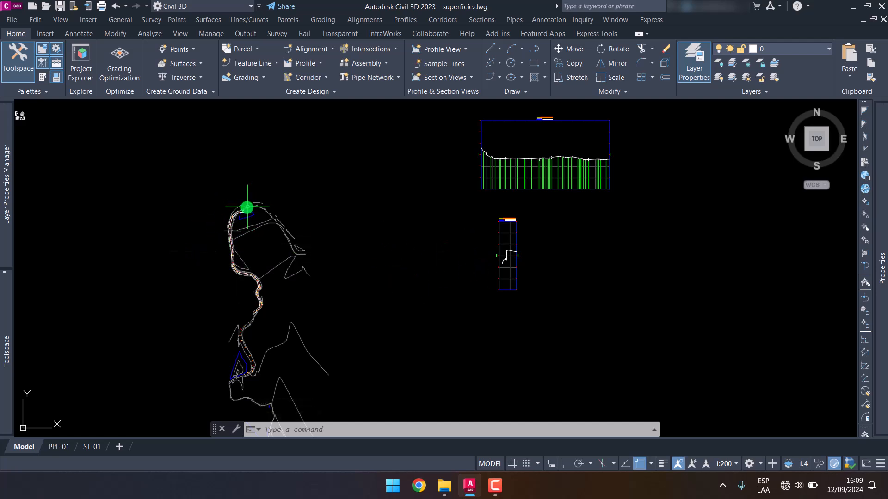
Add a second Standard breakline set to the Terreno natural surface from the western road-edge polyline
scroll(237, 227, "up", 6)
mouse_move(6, 342)
right_click(133, 210)
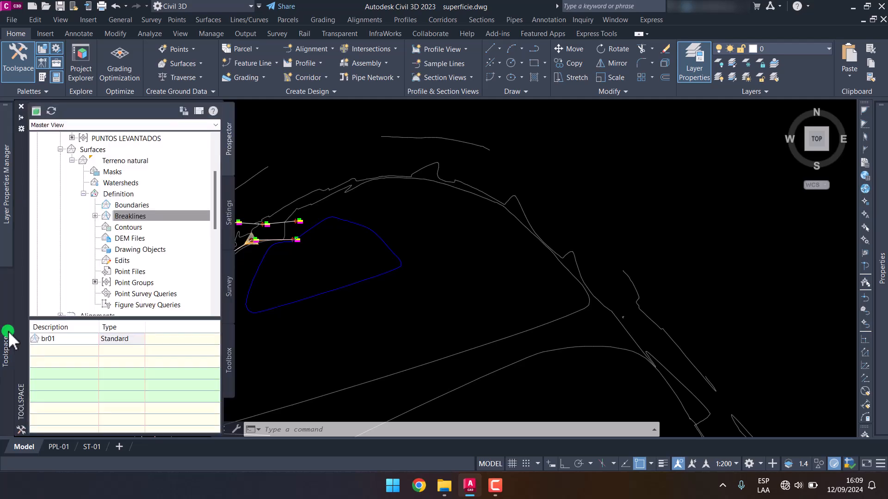
left_click(155, 220)
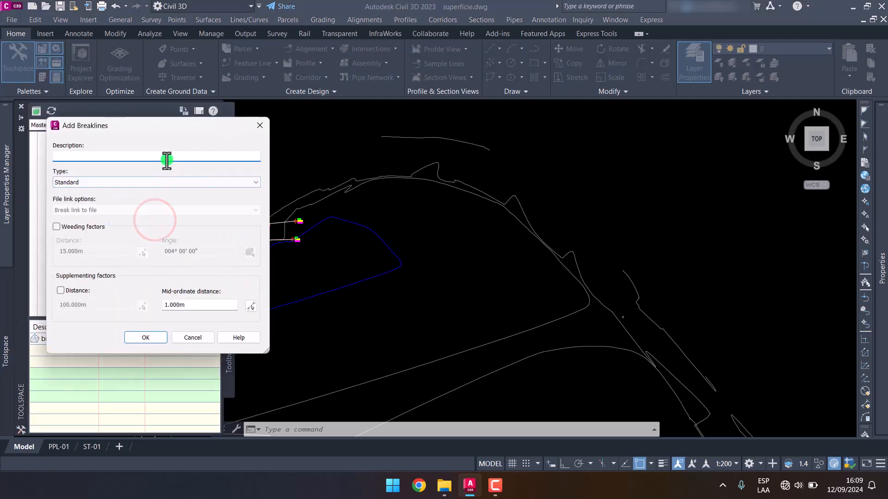
left_click(153, 182)
left_click(99, 199)
left_click(145, 337)
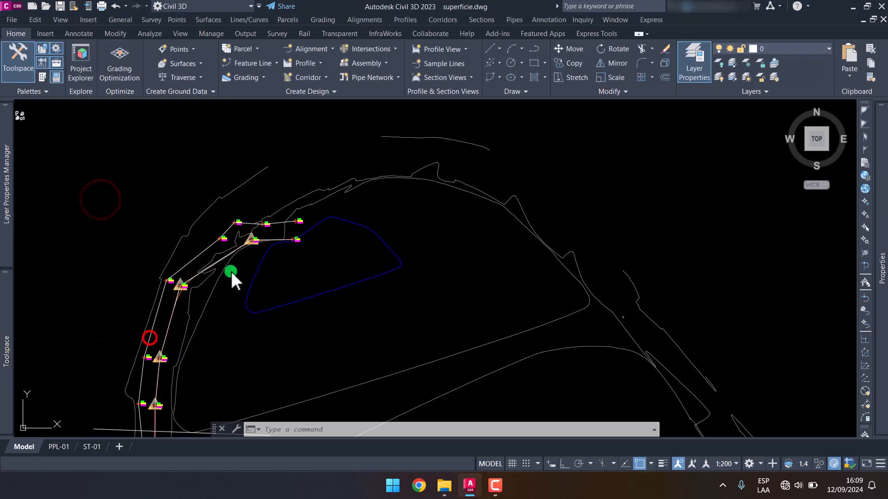
scroll(184, 205, "down", 5)
scroll(176, 216, "up", 7)
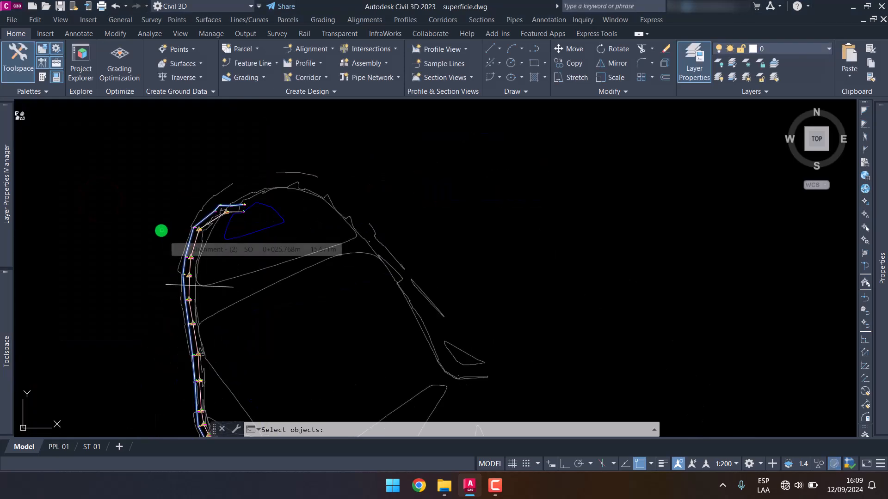
key("Escape")
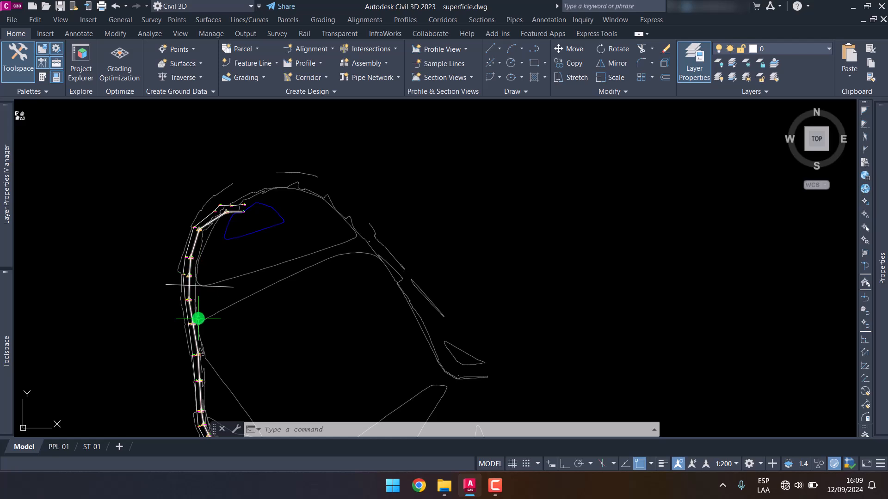
Review the short cross profile with both breaklines and delete the short polyline crossing the road
scroll(198, 269, "down", 5)
scroll(309, 303, "up", 7)
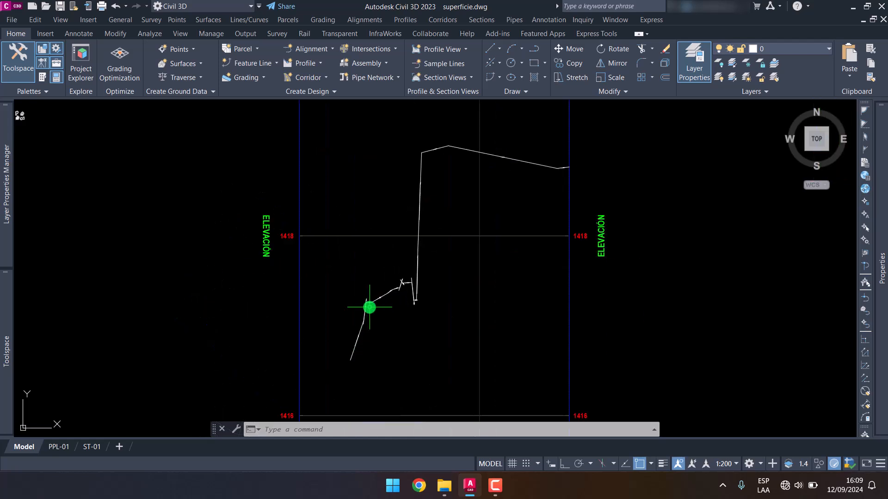
scroll(369, 308, "down", 7)
scroll(273, 287, "up", 4)
key("Escape")
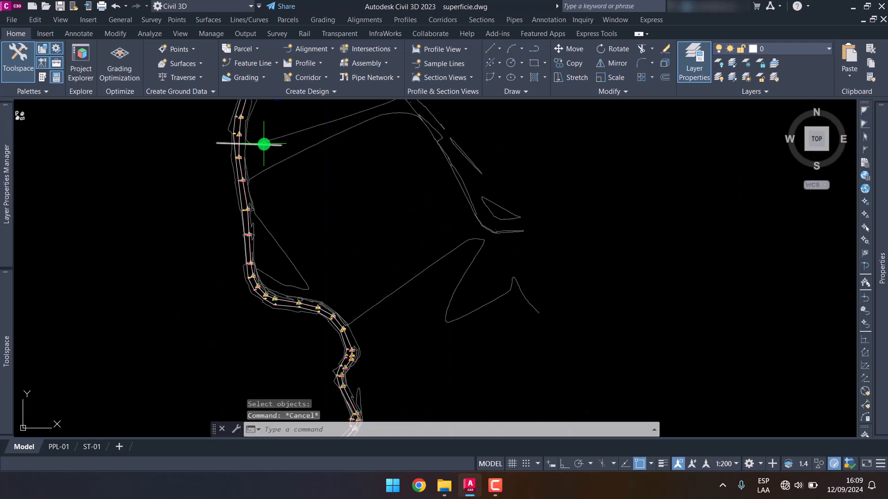
scroll(192, 261, "down", 4)
scroll(188, 257, "up", 4)
key("Delete")
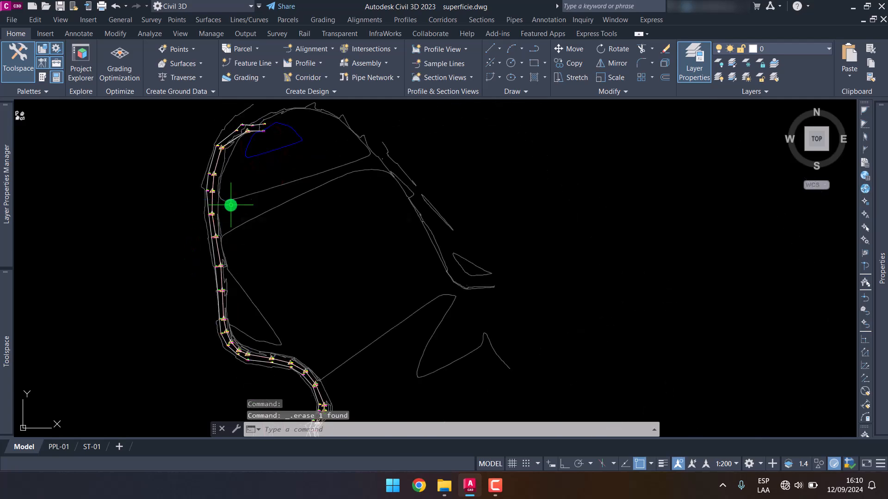
Make the Triangles component visible in the style of the Terreno natural surface and accept the change
scroll(235, 194, "up", 3)
left_click(252, 175)
right_click(253, 176)
left_click(317, 321)
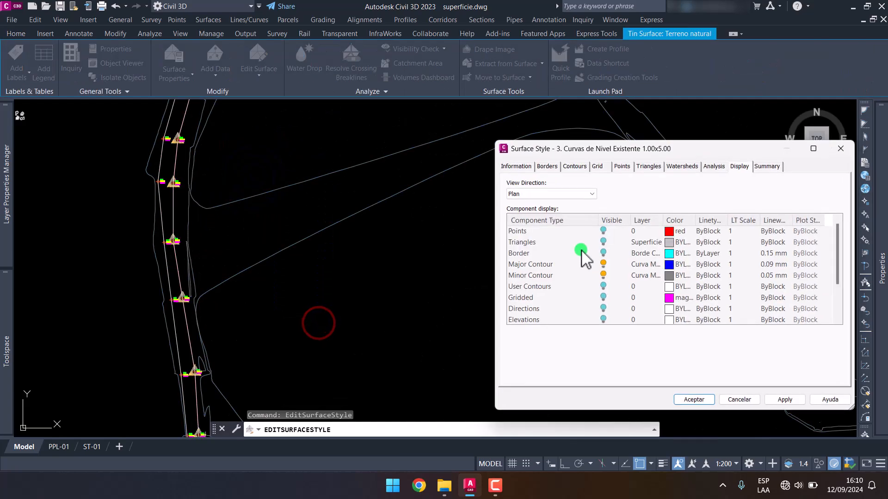
left_click(602, 241)
left_click(785, 399)
left_click(694, 400)
Examine how the surface triangles follow the western road-edge polyline and its survey points along the road
scroll(232, 200, "down", 5)
middle_click_drag(232, 200, 238, 307)
scroll(222, 252, "up", 6)
middle_click_drag(168, 253, 352, 204)
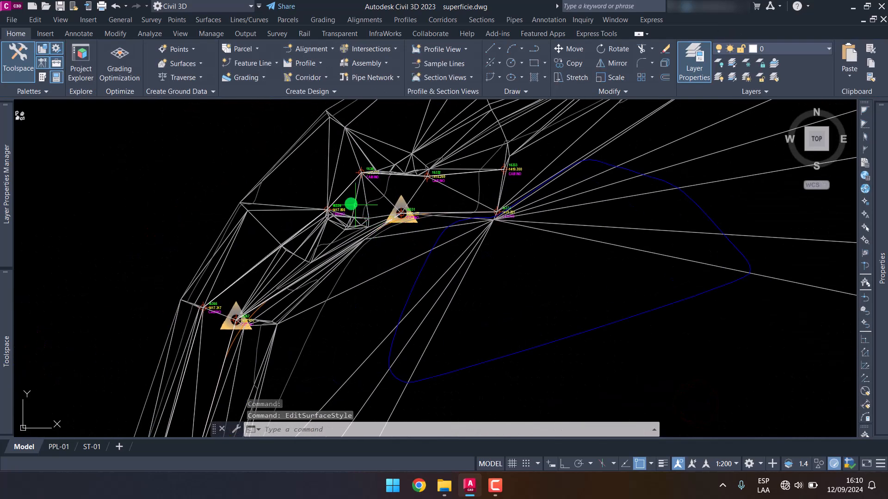
scroll(345, 198, "up", 4)
left_click(341, 178)
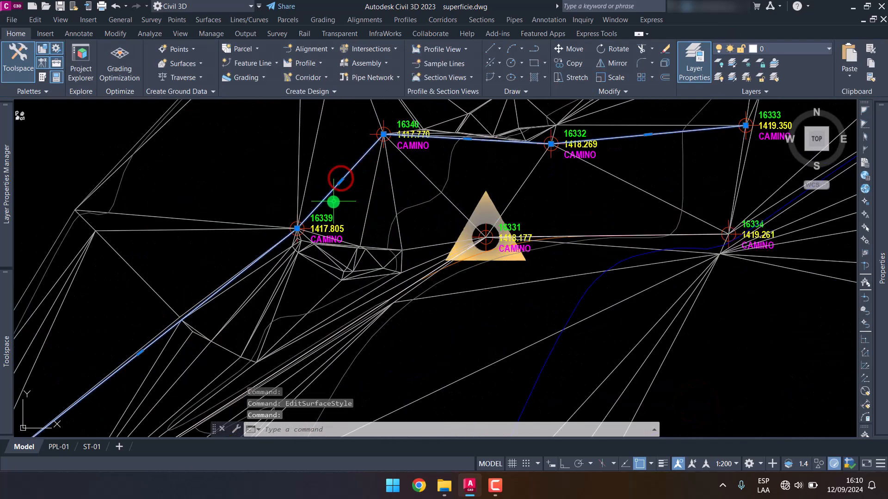
scroll(337, 212, "down", 4)
key("Escape")
middle_click_drag(215, 370, 234, 224)
mouse_move(228, 300)
middle_mouse_down()
mouse_move(232, 205)
mouse_move(167, 350)
middle_mouse_up()
scroll(281, 196, "up", 3)
left_click(299, 197)
scroll(351, 186, "down", 6)
middle_click_drag(262, 308, 234, 182)
scroll(234, 182, "up", 2)
scroll(233, 182, "down", 2)
middle_click_drag(182, 363, 172, 224)
scroll(196, 201, "up", 4)
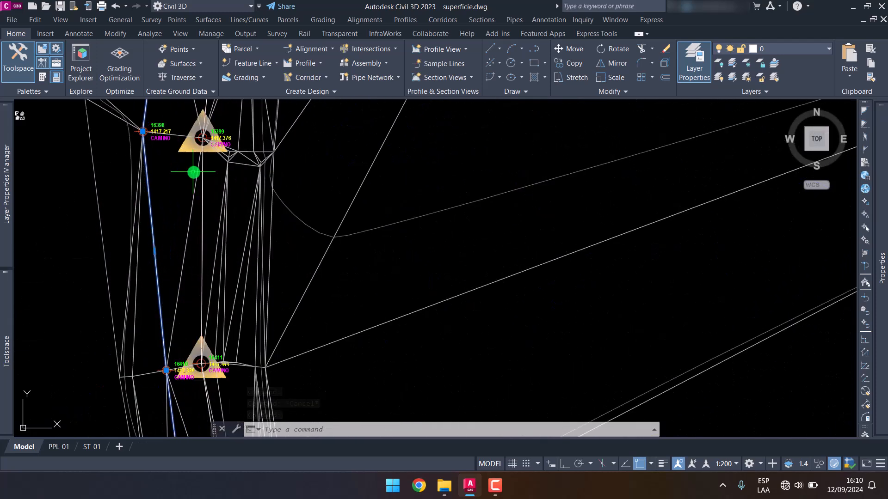
Review the longitudinal profile view with both road-edge breaklines applied
scroll(197, 224, "down", 12)
scroll(349, 242, "up", 2)
middle_click_drag(349, 242, 237, 318)
scroll(237, 318, "down", 4)
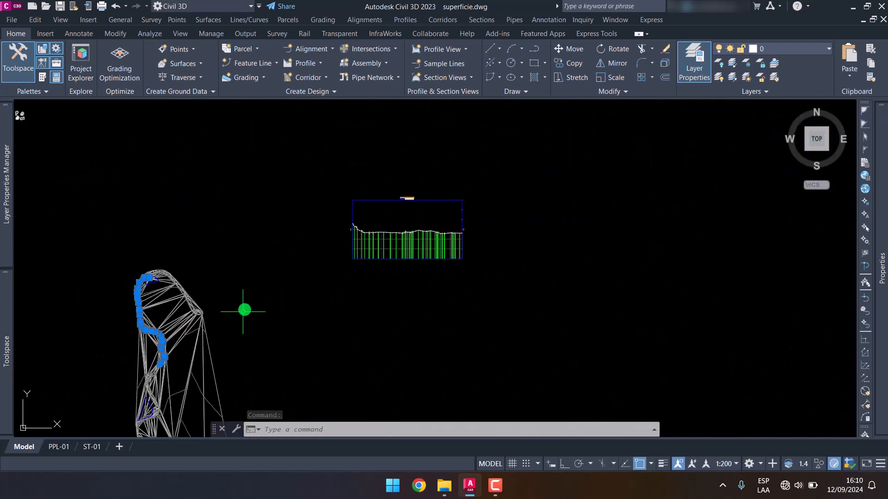
scroll(355, 253, "up", 2)
key("Escape")
left_click(310, 276)
left_click(279, 236)
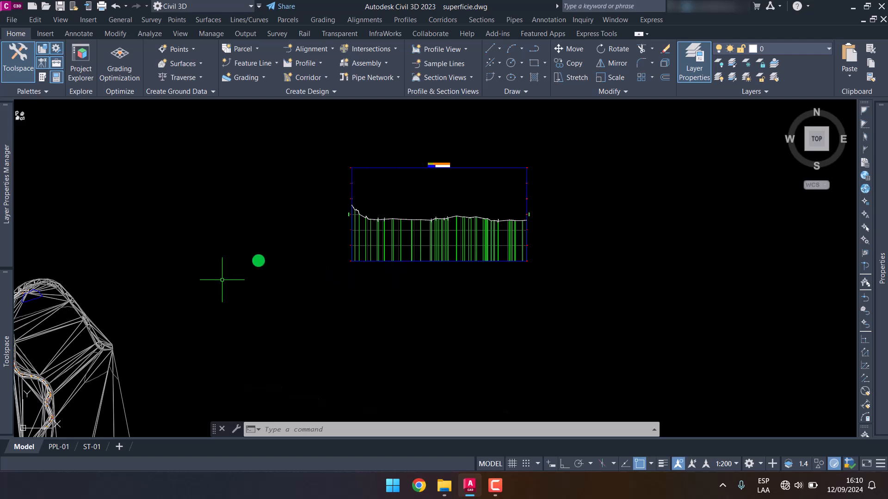
Change the color of both road-edge polylines to Green
middle_click_drag(223, 279, 386, 204)
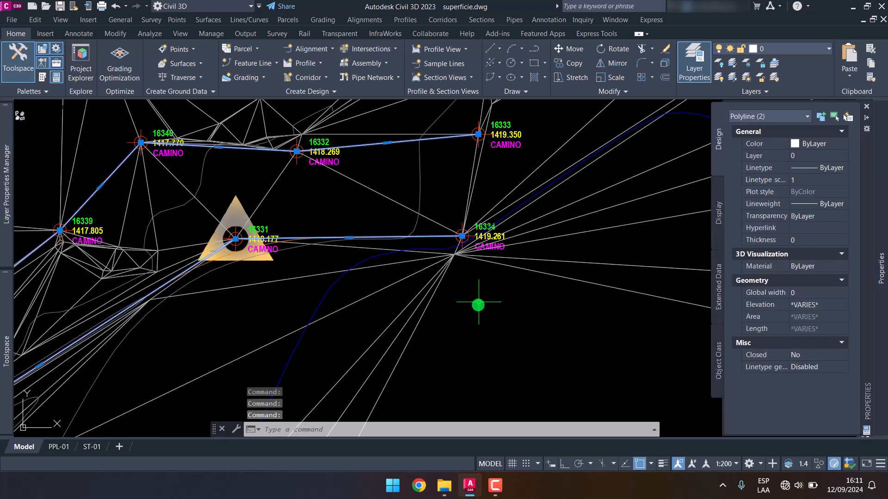
left_click(268, 214)
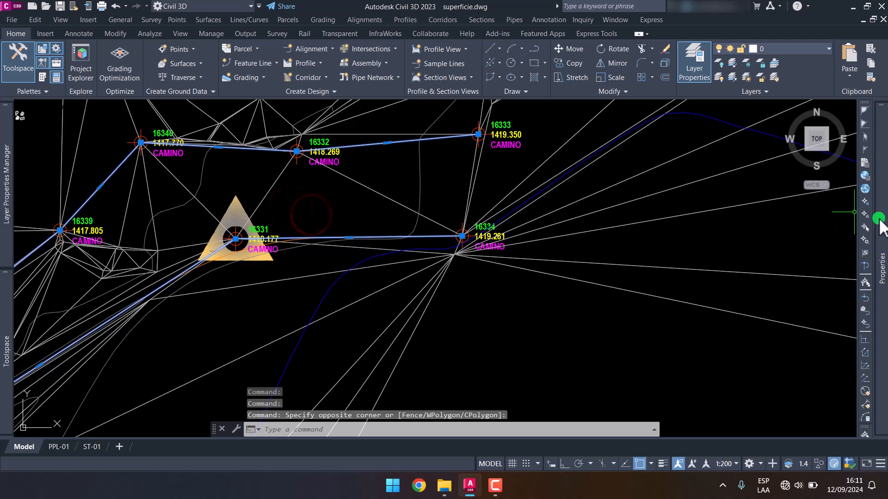
mouse_move(872, 206)
left_click(820, 144)
left_click(801, 195)
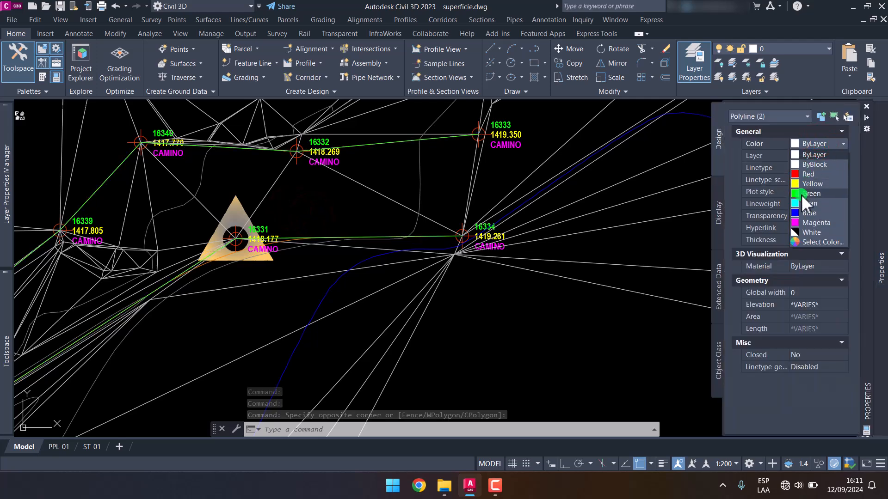
key("Escape")
Delete both road-edge polylines from the drawing
scroll(246, 300, "down", 8)
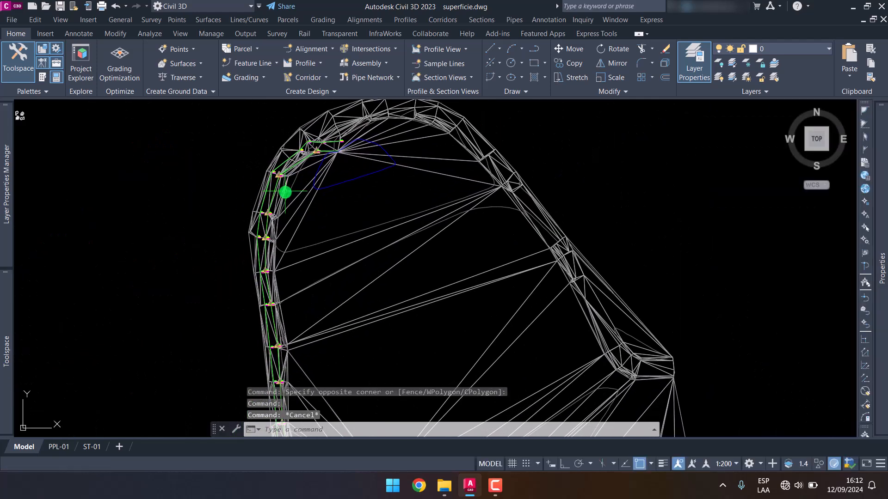
mouse_move(310, 232)
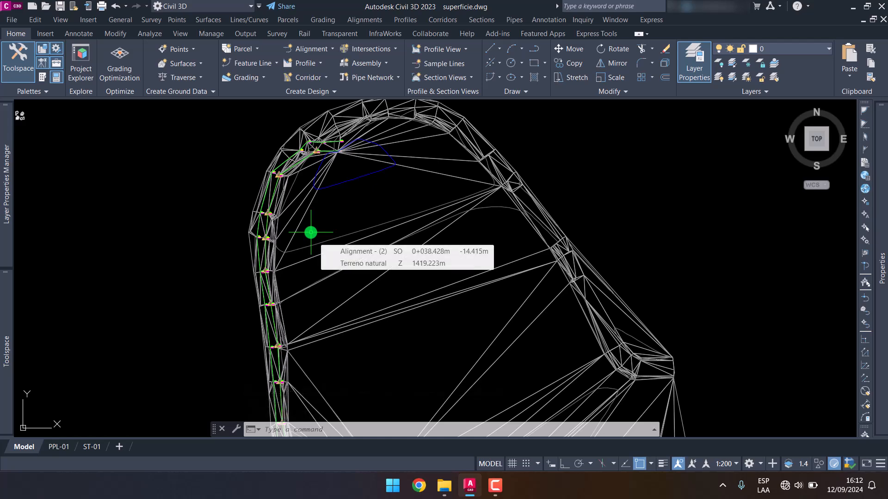
scroll(278, 171, "up", 5)
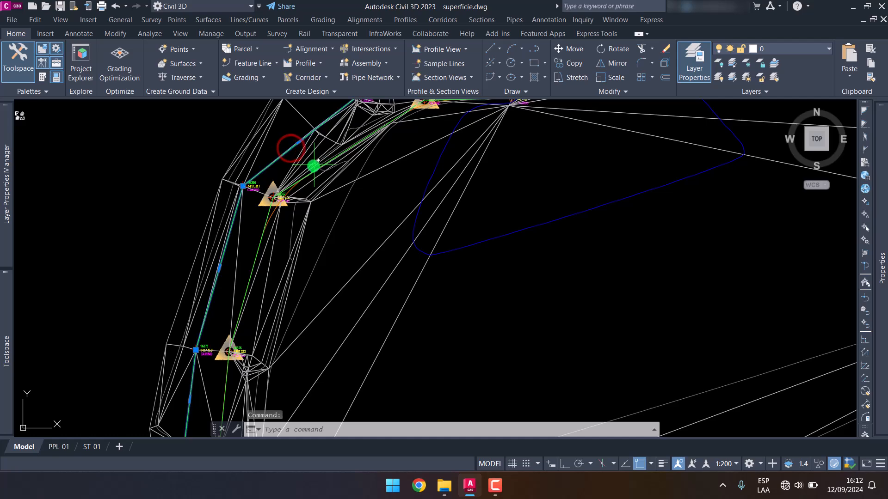
scroll(287, 185, "up", 3)
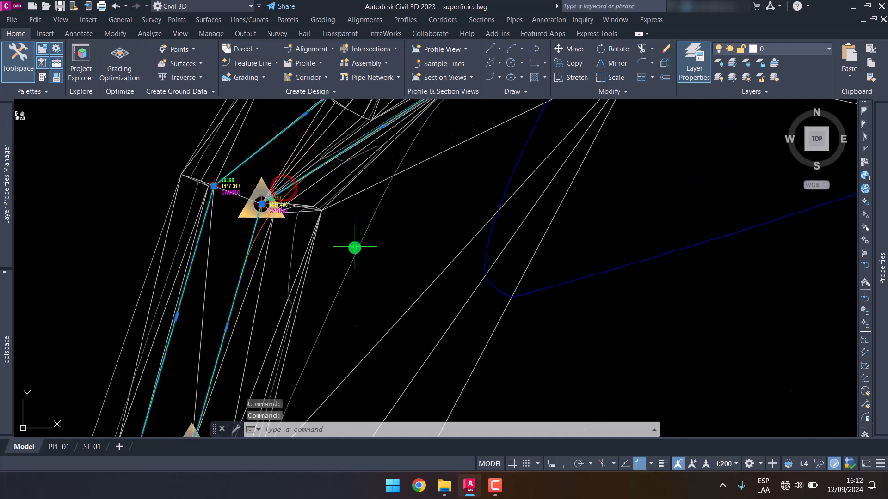
mouse_move(355, 247)
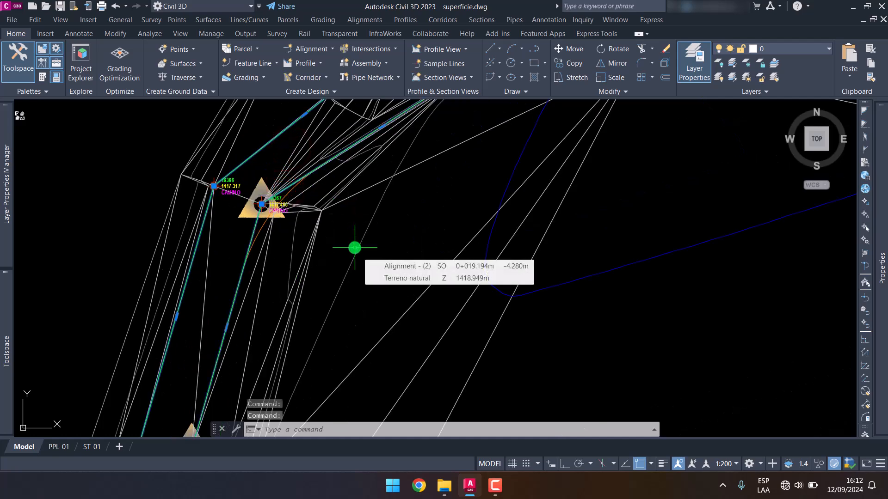
key("Escape")
scroll(325, 268, "down", 5)
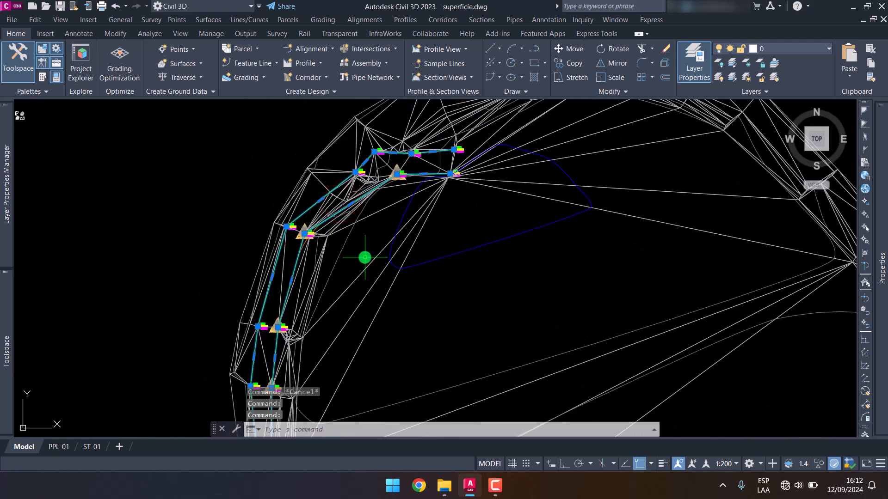
key("Delete")
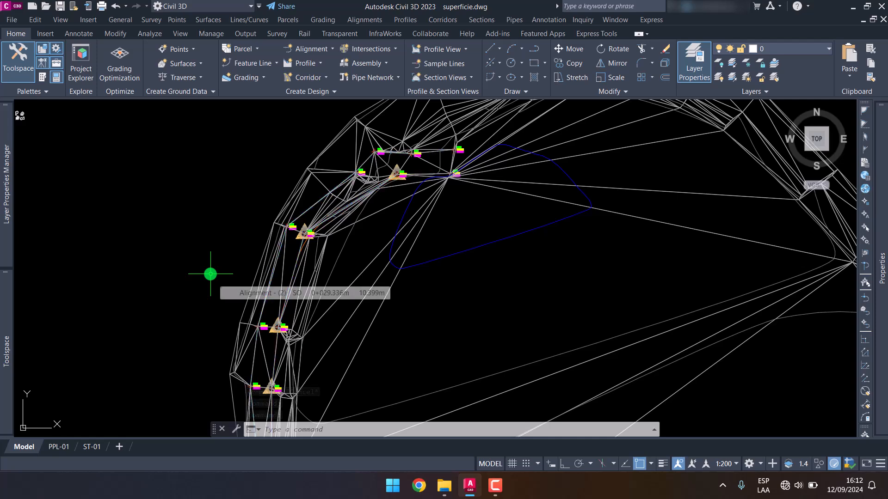
Rebuild the Terreno natural surface
left_click(4, 350)
scroll(138, 199, "up", 4)
scroll(120, 184, "down", 2)
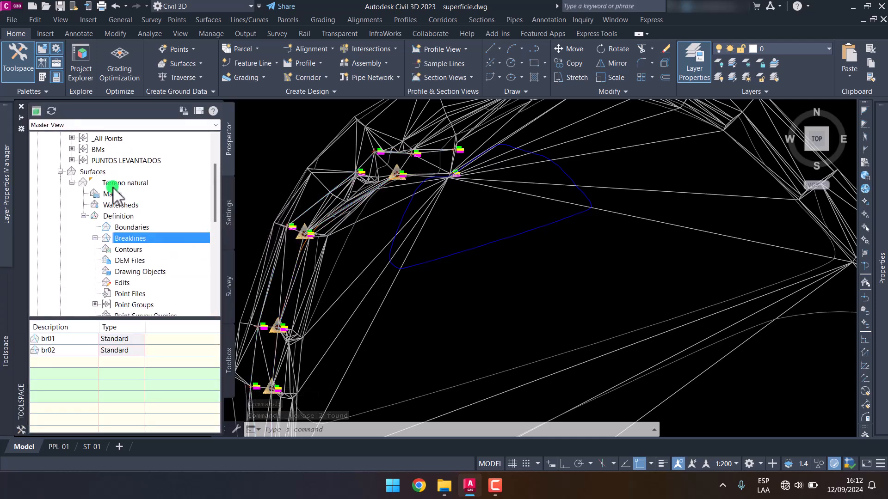
right_click(102, 171)
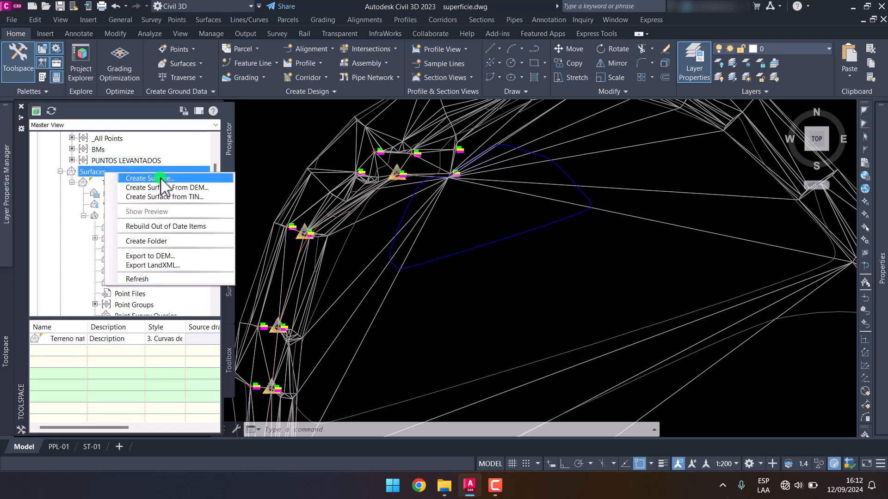
left_click(46, 214)
right_click(126, 183)
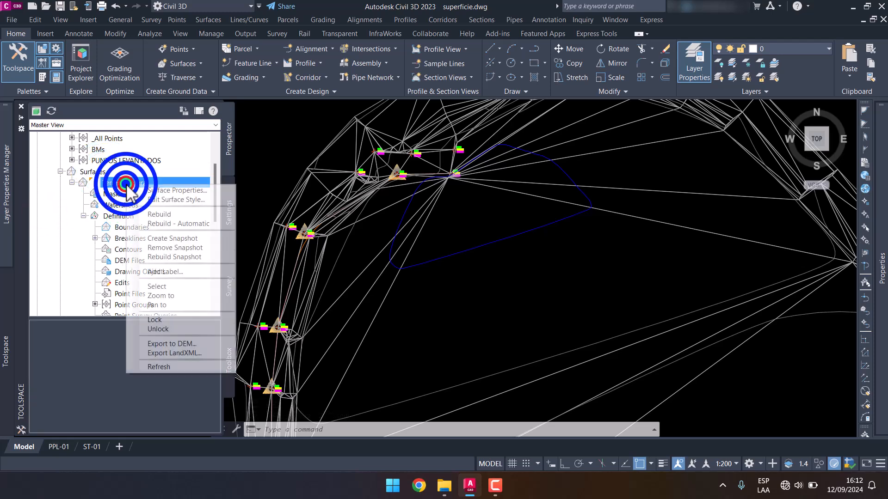
left_click(152, 214)
Examine the longitudinal profile and the triangulation along the road on the rebuilt surface
scroll(324, 229, "down", 9)
middle_click_drag(661, 168, 404, 234)
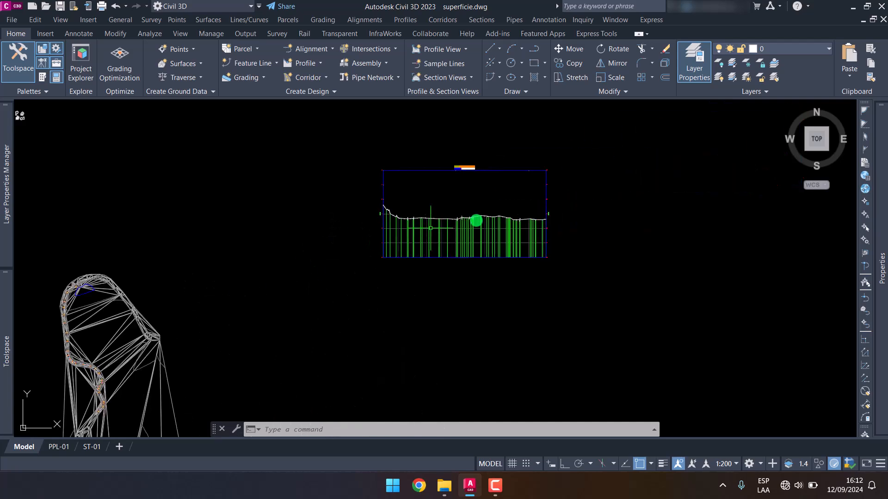
scroll(465, 223, "up", 8)
scroll(493, 198, "down", 8)
scroll(157, 337, "up", 5)
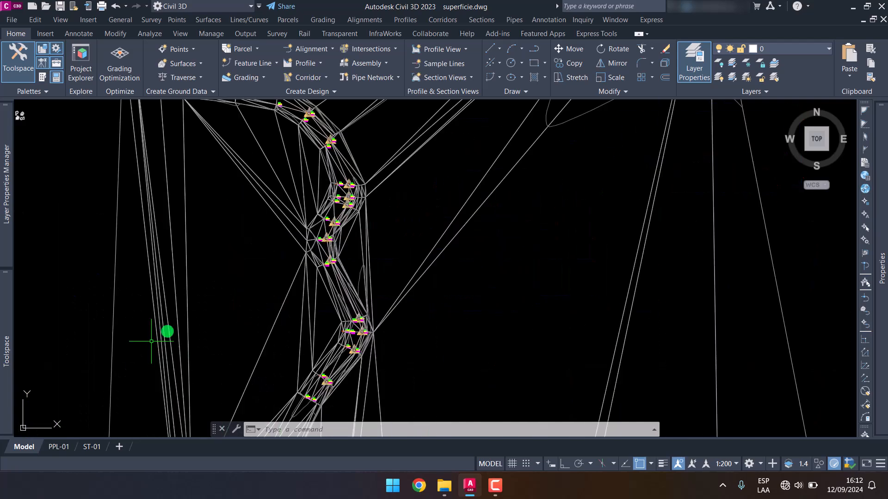
key("Escape")
scroll(333, 211, "up", 5)
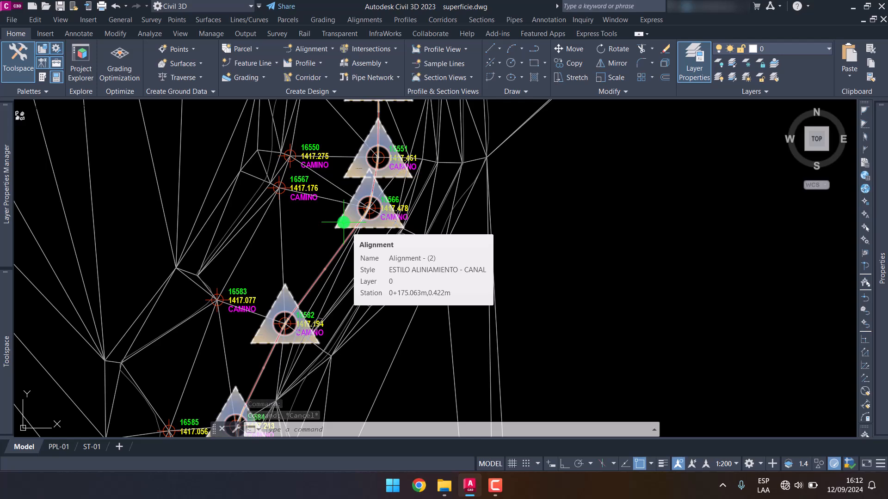
List the breakline sets of the Terreno natural surface and view the options available for br01
mouse_move(5, 349)
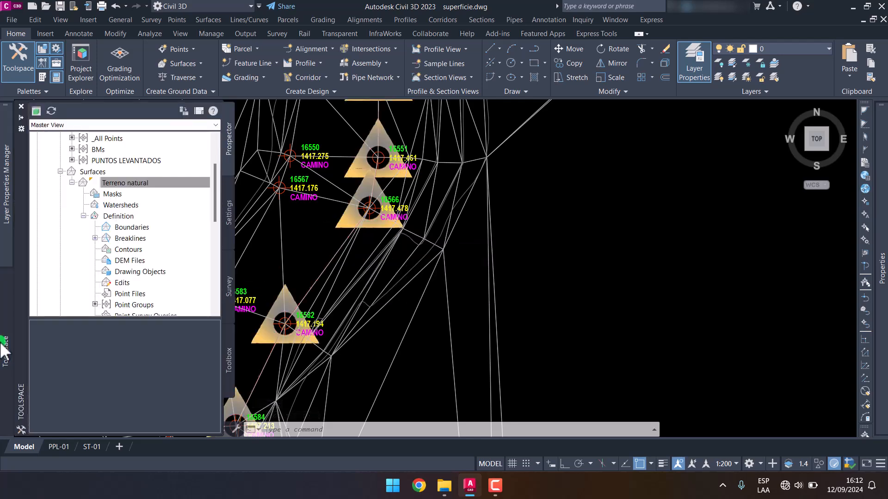
left_click(125, 238)
right_click(85, 338)
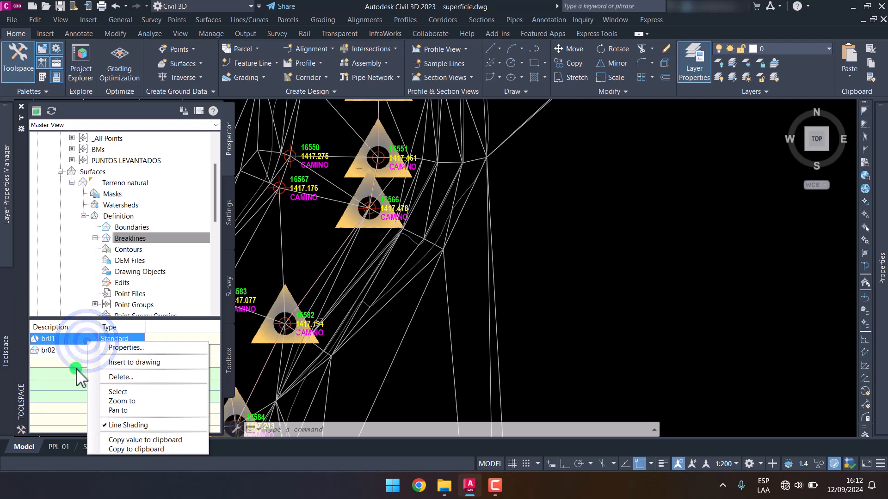
left_click(60, 384)
Inspect the triangulation around the road's northern bend where the edge polylines were removed
left_click(522, 237)
scroll(507, 244, "down", 5)
middle_click_drag(476, 231, 433, 367)
middle_click_drag(418, 211, 371, 290)
scroll(372, 251, "up", 3)
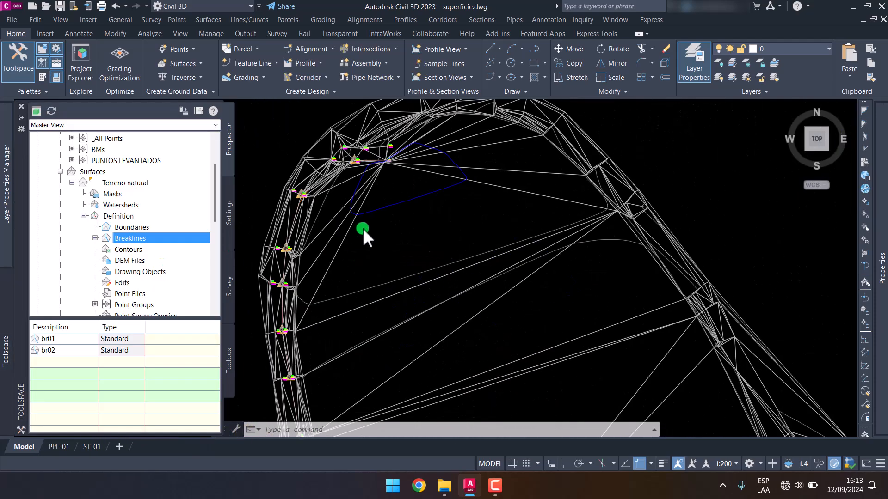
left_click(383, 233)
left_click(417, 253)
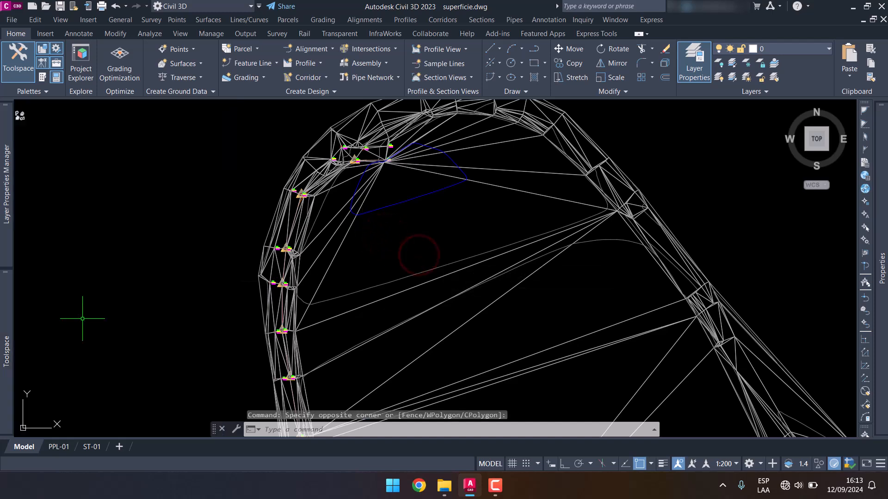
Return to the breakline list of the Terreno natural surface
mouse_move(4, 358)
left_click(82, 293)
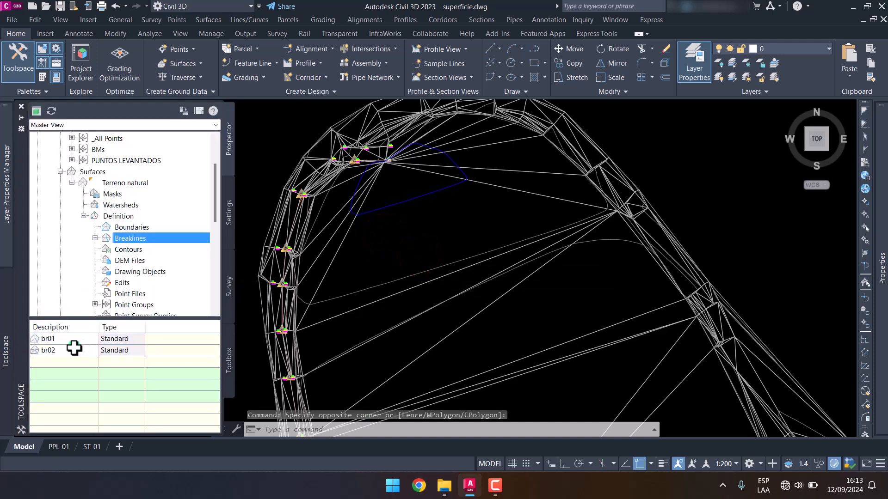